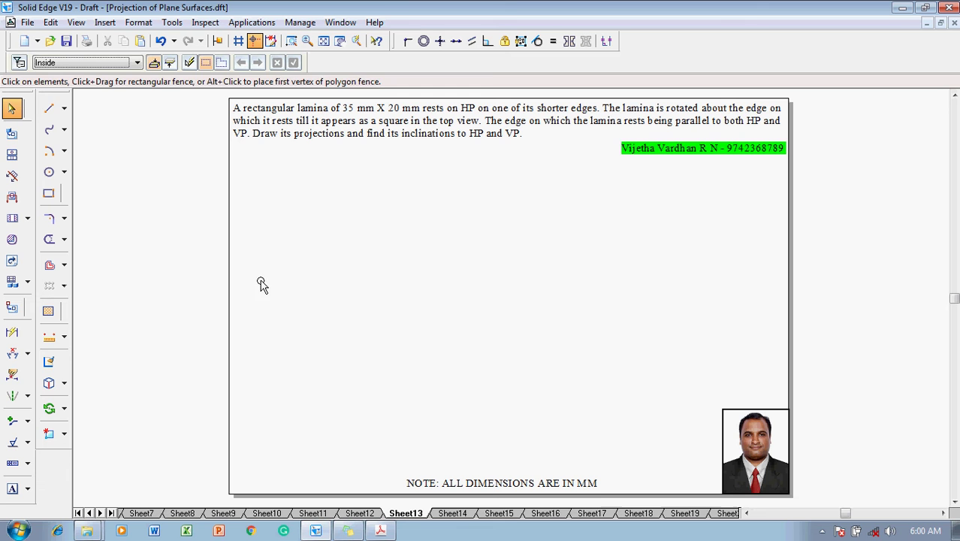
# - Start the Line command from the Draw toolbar to begin drawing on Sheet13
pyautogui.click(50, 109)
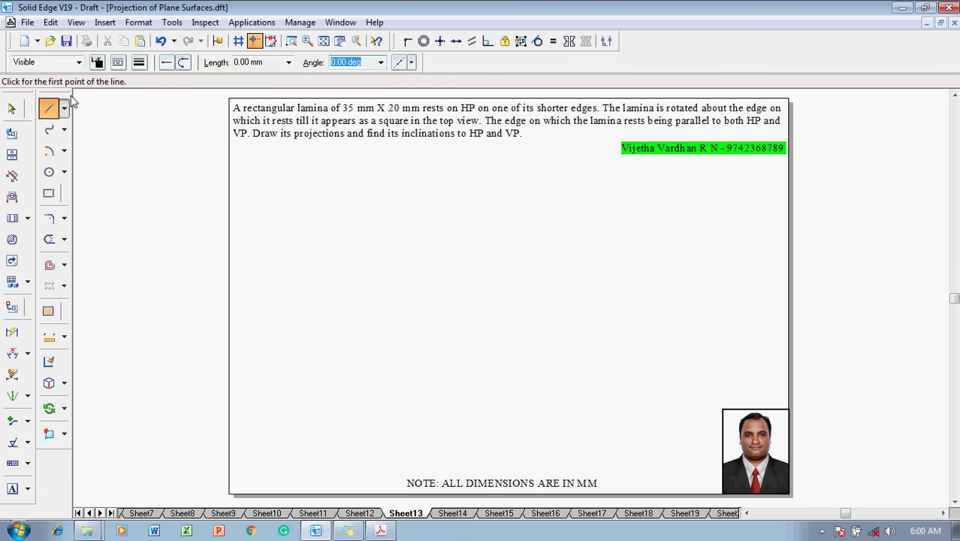
# - Draw a long horizontal XY line across the sheet
pyautogui.click(139, 62)
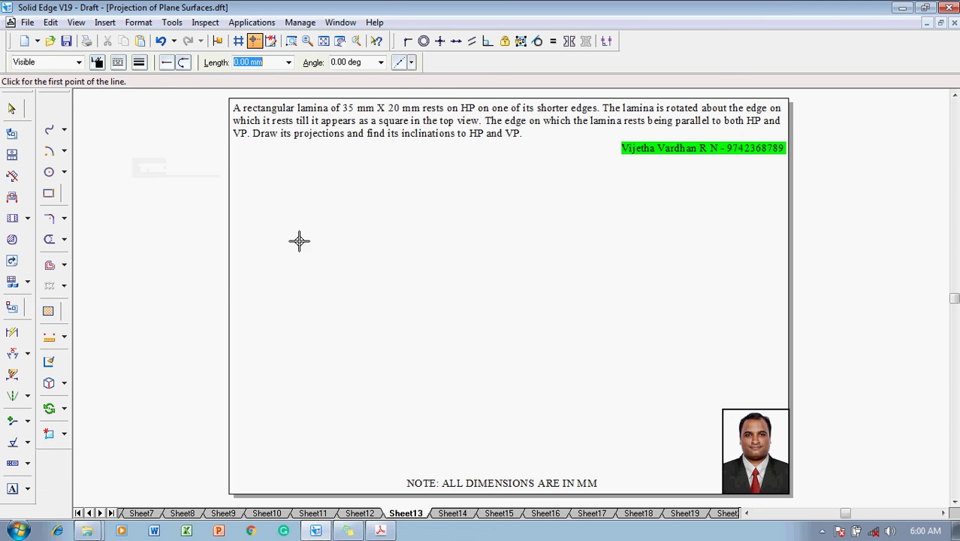
pyautogui.click(250, 288)
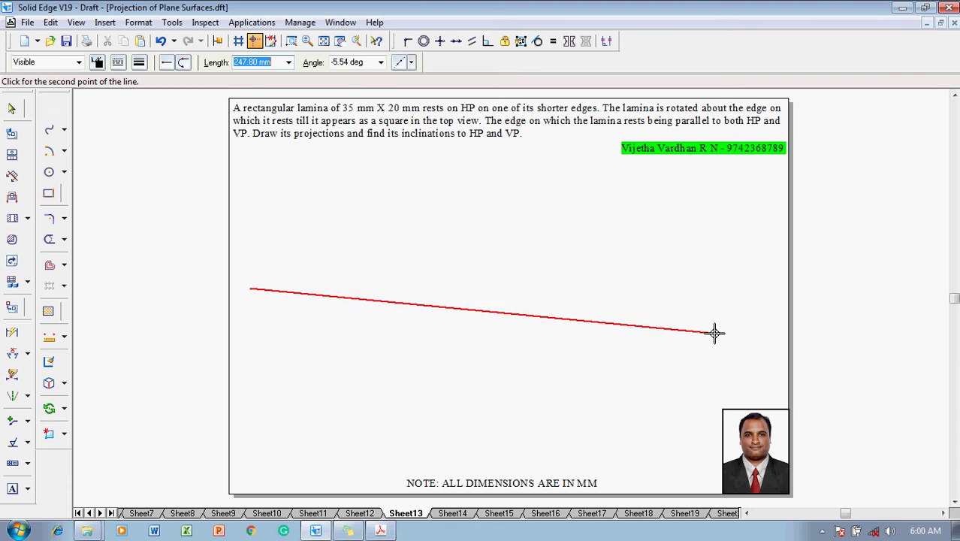
pyautogui.click(771, 288)
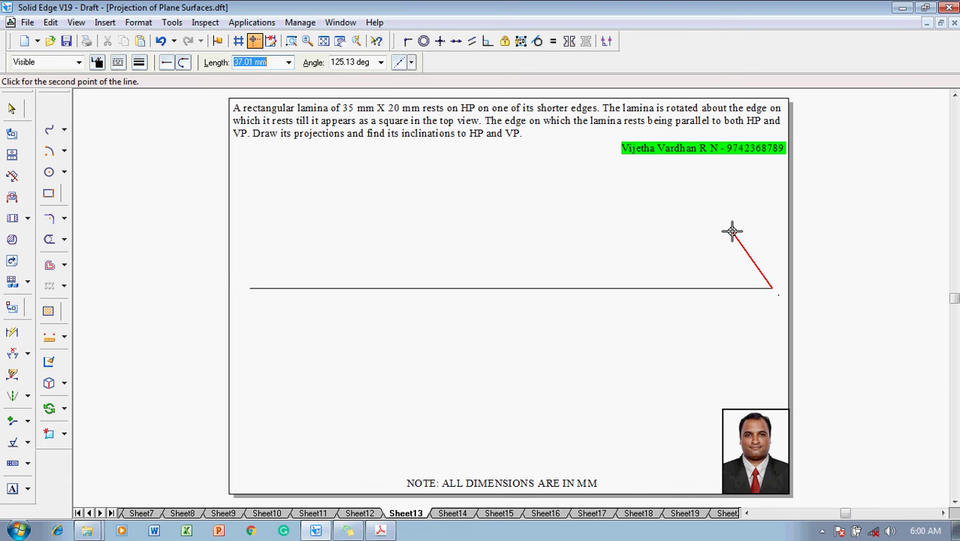
pyautogui.rightClick(731, 231)
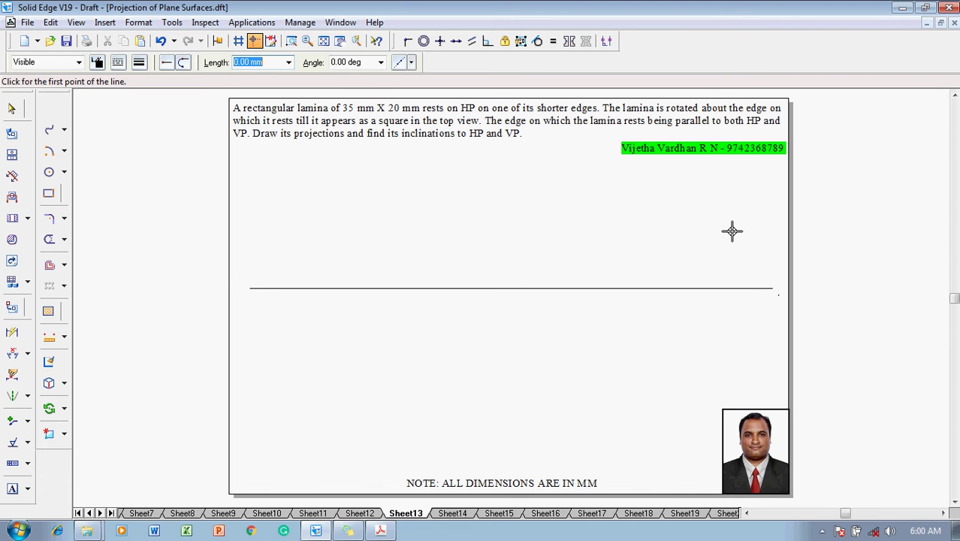
# - Label the line's ends X and Y, and mark VP above it
pyautogui.click(13, 489)
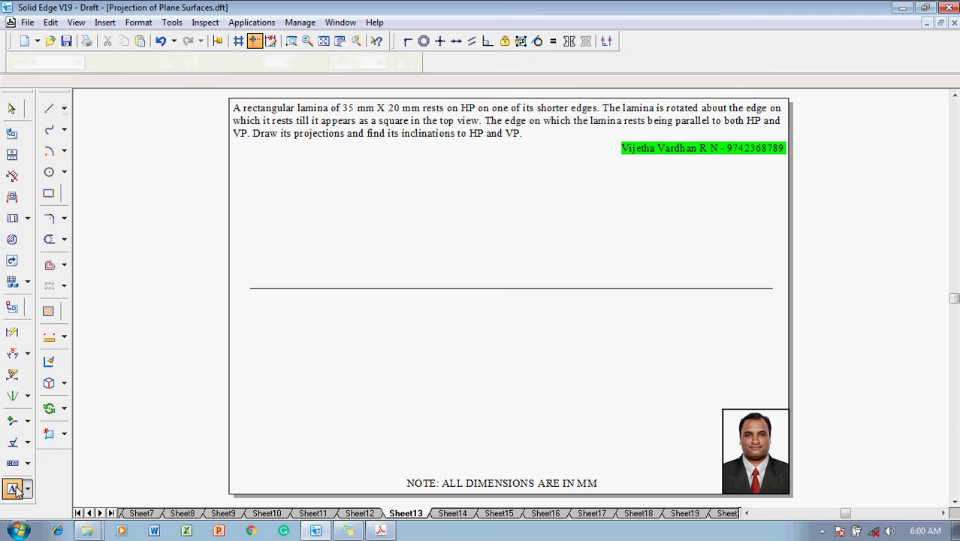
pyautogui.click(237, 282)
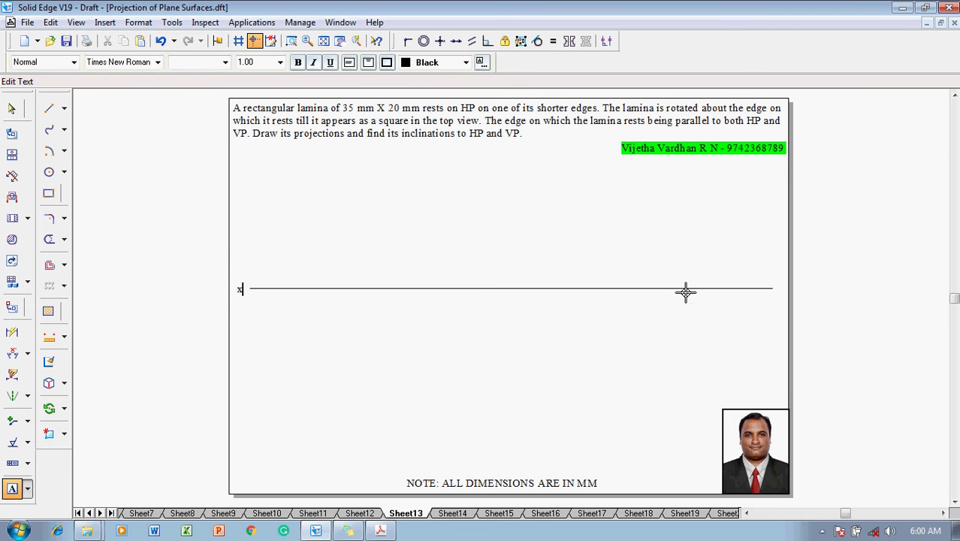
pyautogui.write('X')
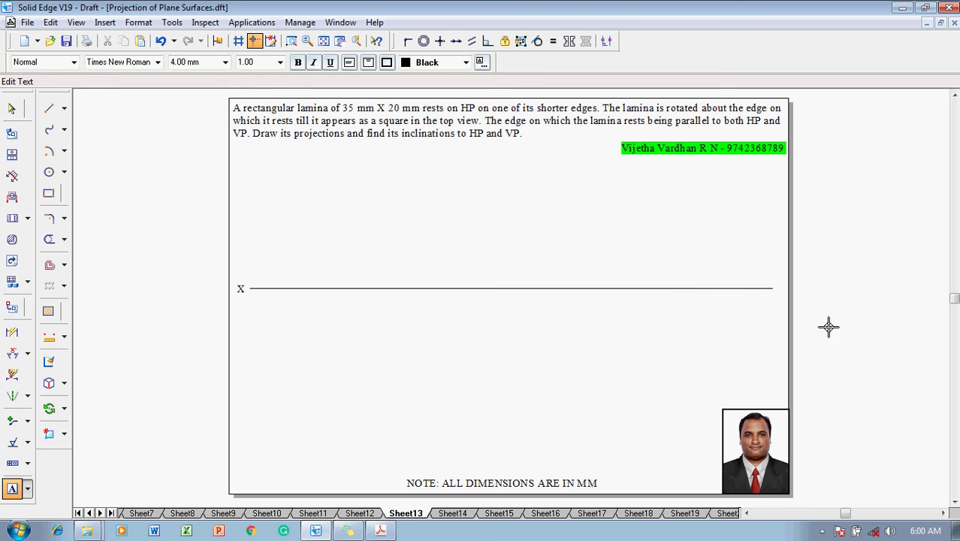
pyautogui.click(776, 282)
pyautogui.write('Y')
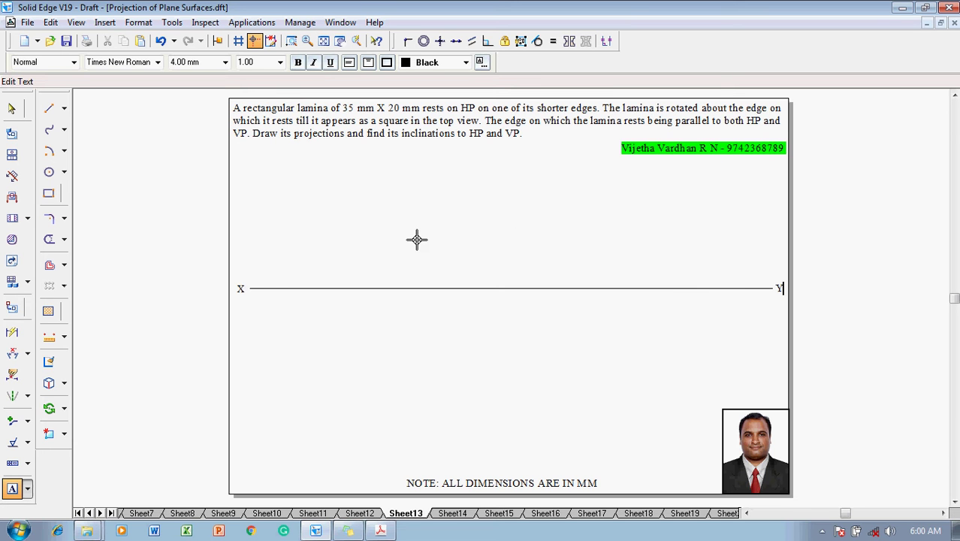
pyautogui.click(259, 273)
pyautogui.write('VP')
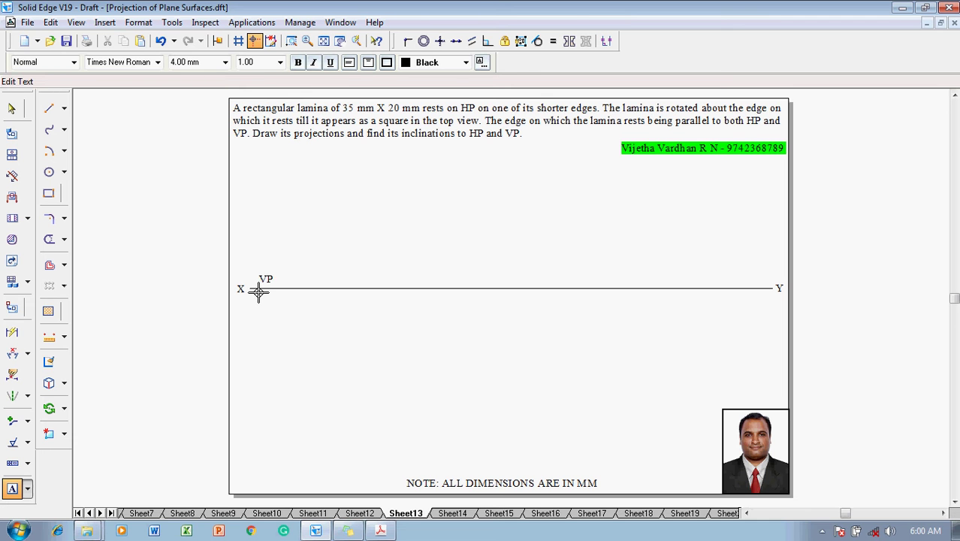
pyautogui.press('Escape')
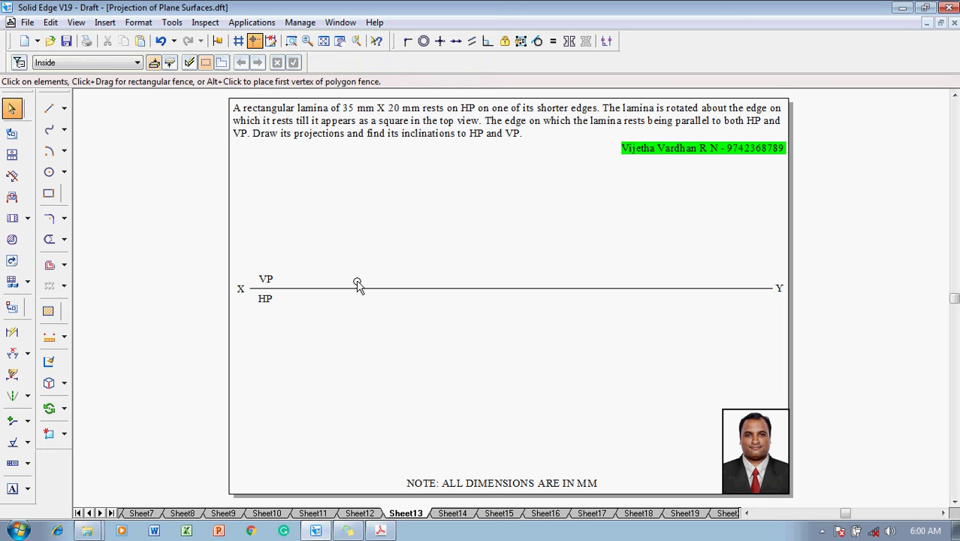
pyautogui.click(48, 193)
# - Draw a 35 × 20 mm rectangle at 0° with 0.50 mm line width below the XY line
pyautogui.click(139, 62)
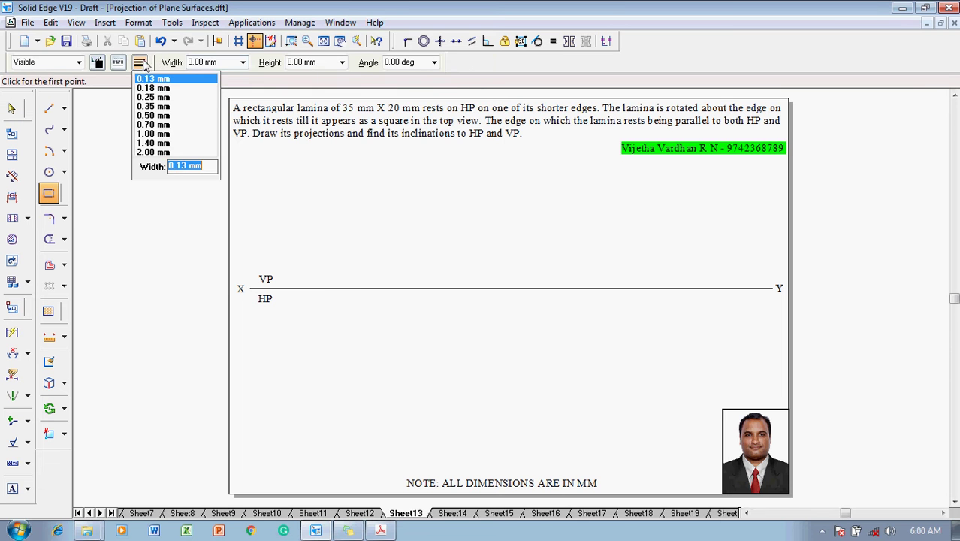
pyautogui.click(150, 117)
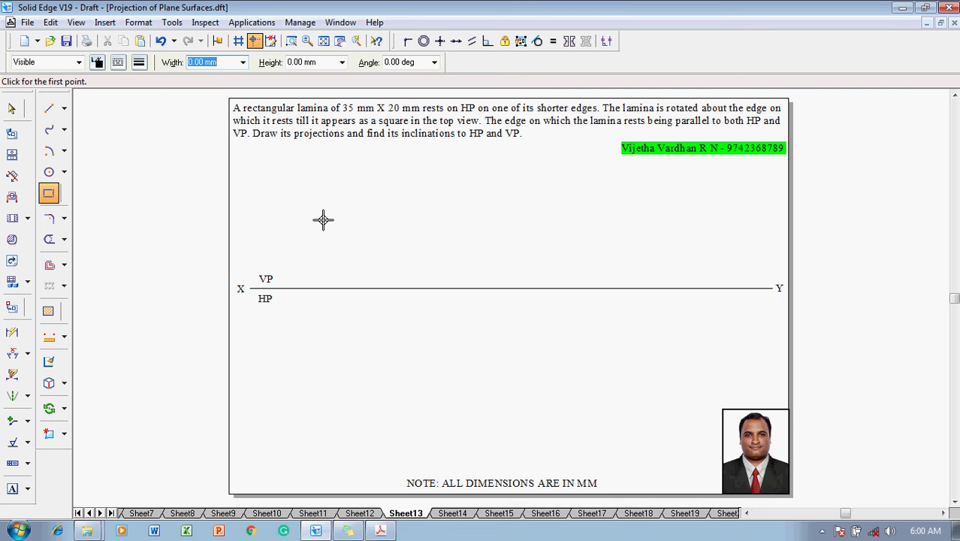
pyautogui.write('35')
pyautogui.press('Tab')
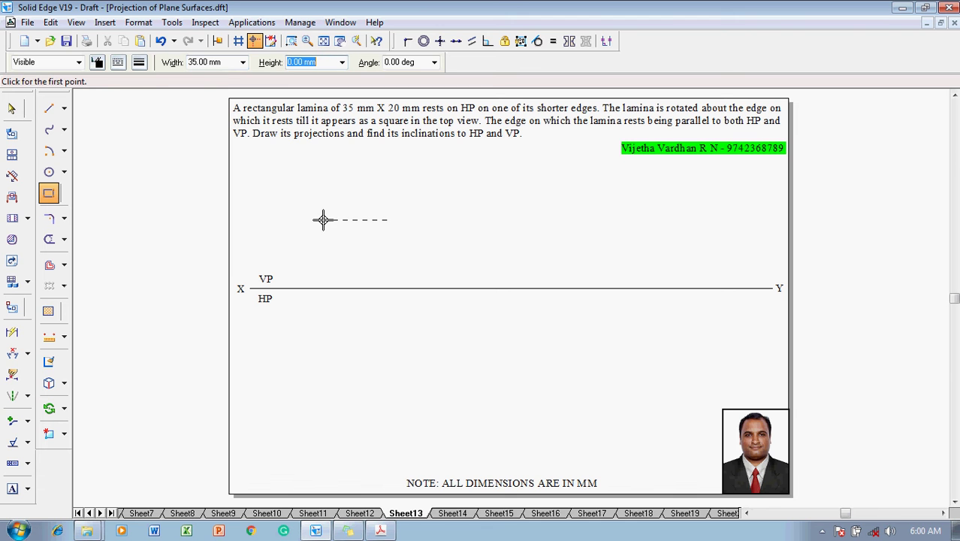
pyautogui.write('20')
pyautogui.press('Tab')
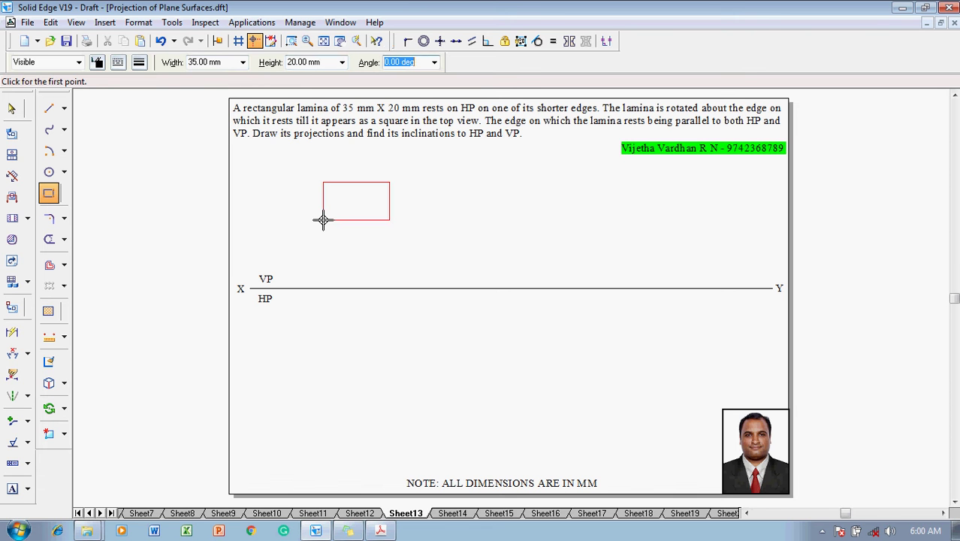
pyautogui.press('Tab')
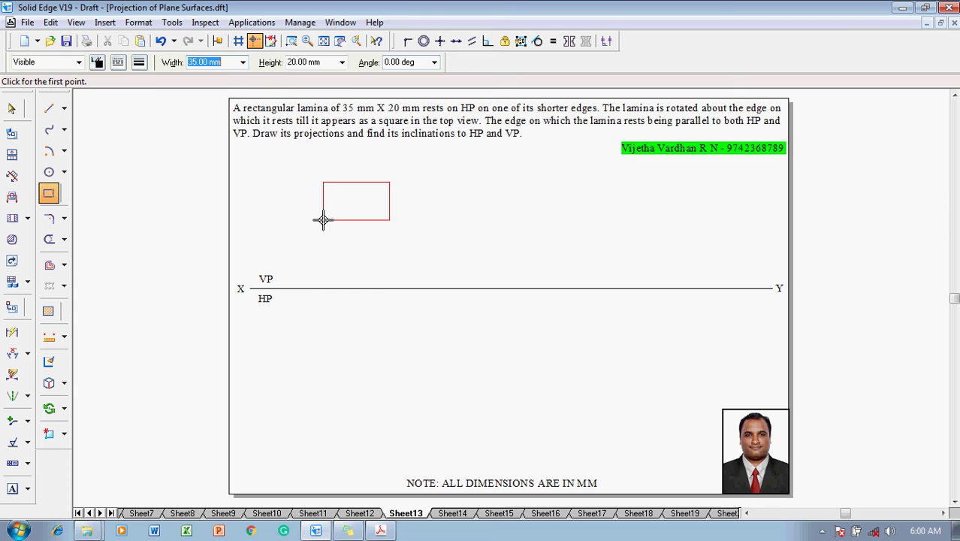
pyautogui.click(303, 347)
pyautogui.press('Escape')
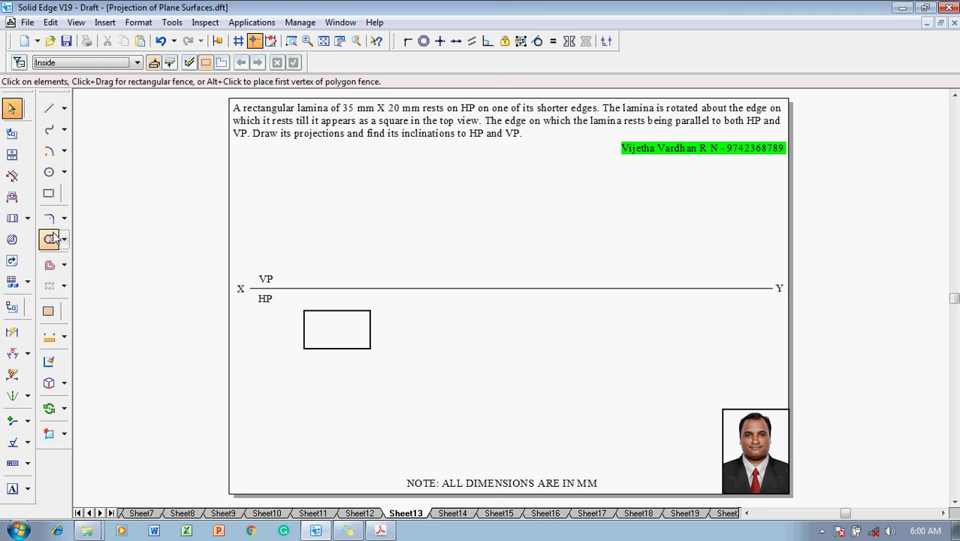
# - Label the rectangle's corners a, b, c and d
pyautogui.click(12, 489)
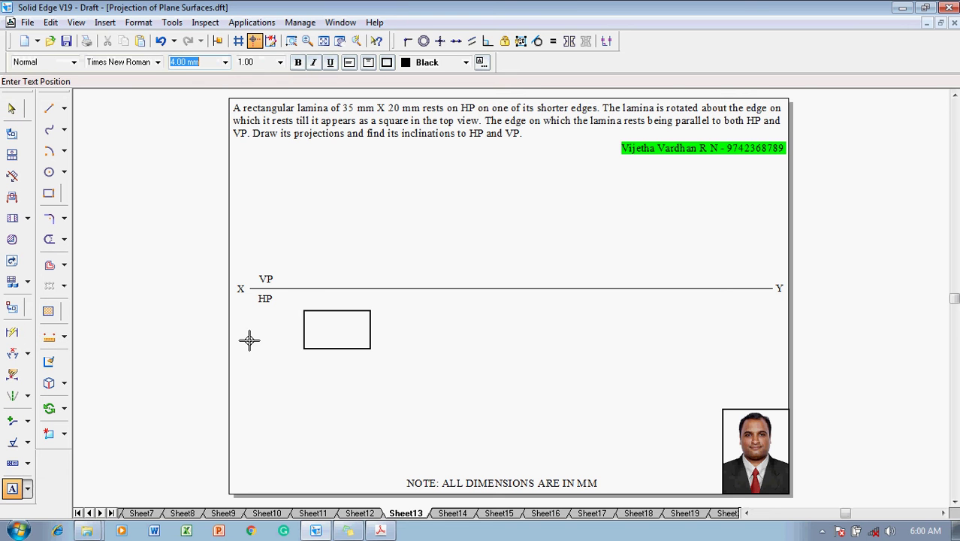
pyautogui.click(294, 296)
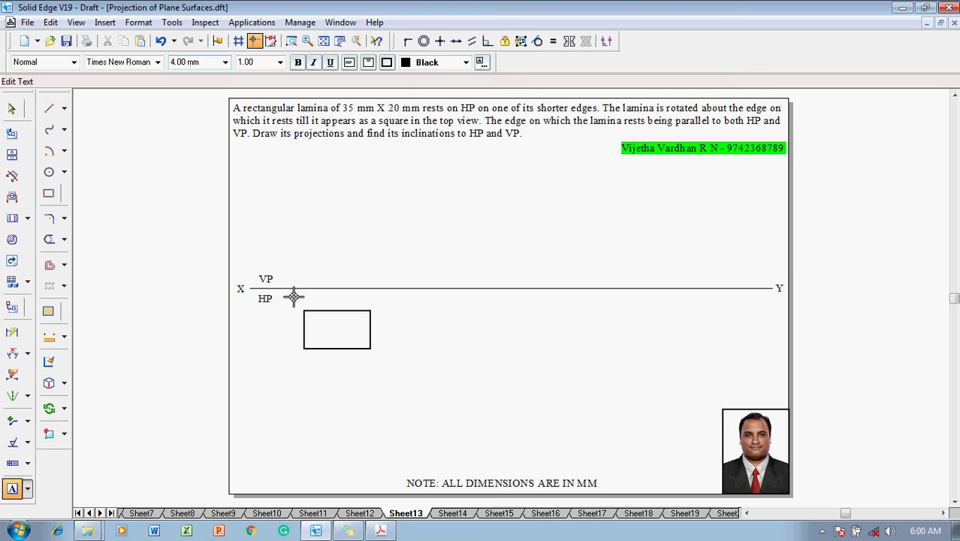
pyautogui.click(295, 352)
pyautogui.write('b')
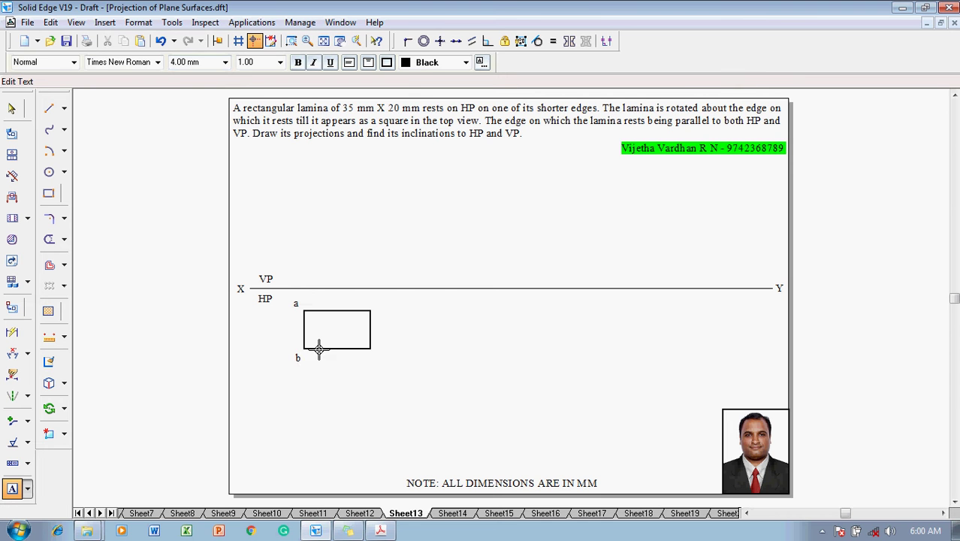
pyautogui.click(370, 351)
pyautogui.write('c')
pyautogui.click(371, 298)
pyautogui.write('d')
pyautogui.click(55, 110)
# - Draw thin 0.13 mm projectors from corners a and d up to the XY line
pyautogui.click(139, 62)
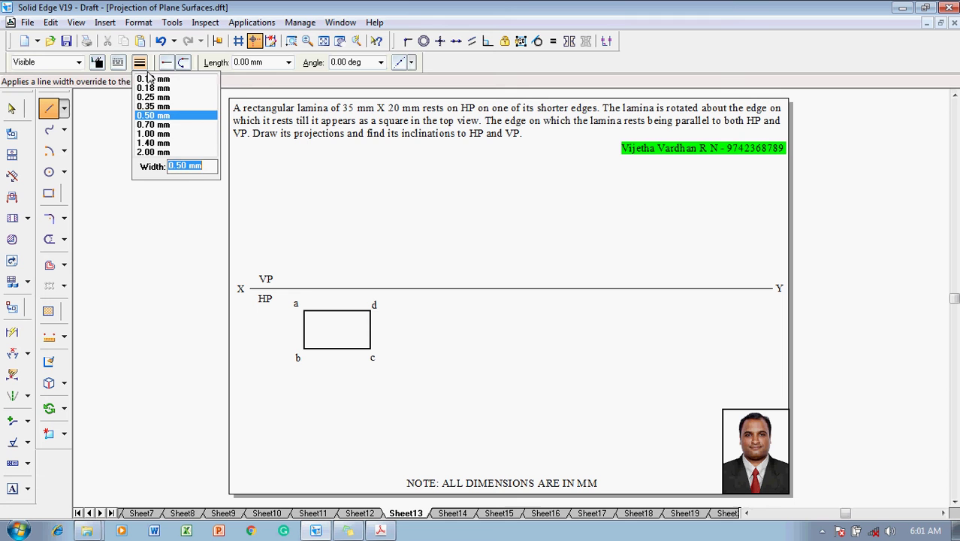
pyautogui.click(151, 80)
pyautogui.click(304, 310)
pyautogui.click(305, 289)
pyautogui.rightClick(323, 286)
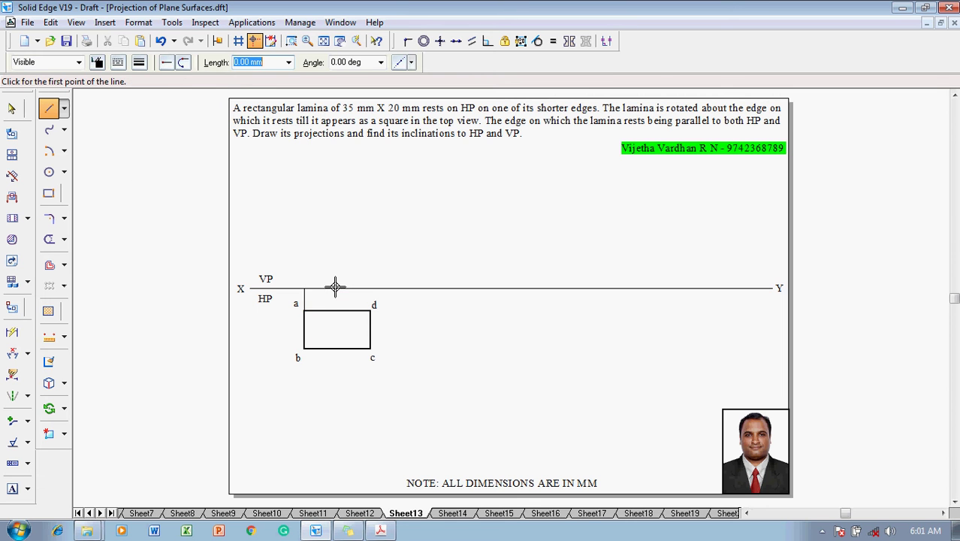
pyautogui.click(369, 309)
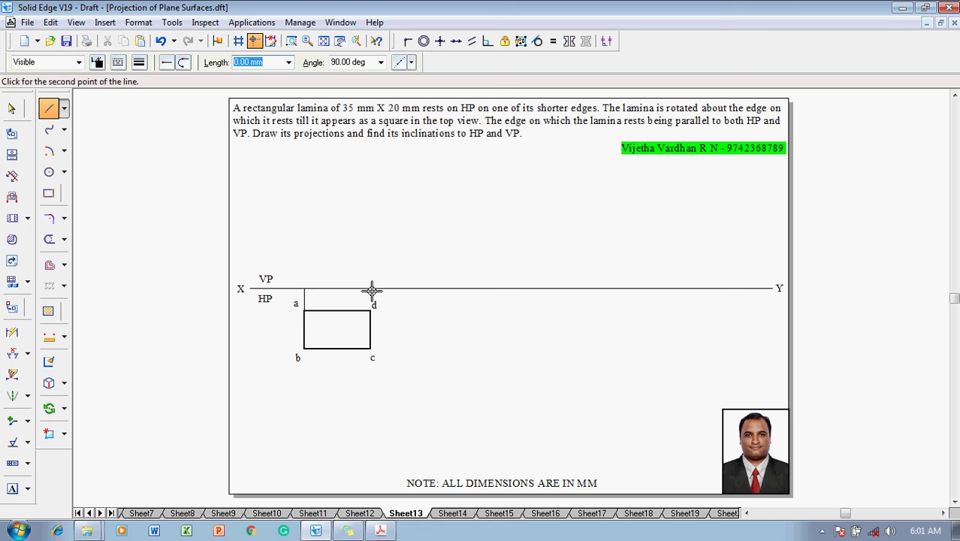
pyautogui.click(369, 289)
pyautogui.press('Escape')
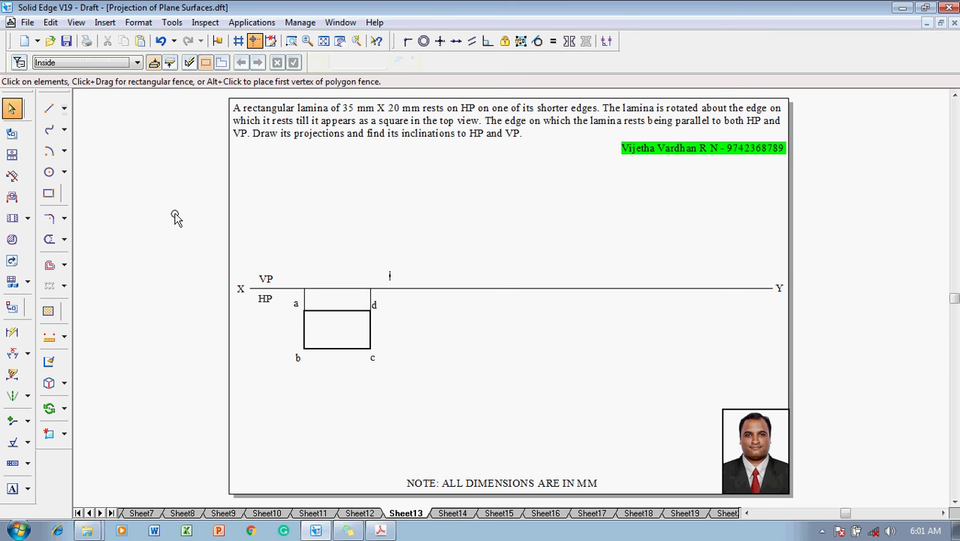
# - Draw the lamina's front-view edge along the XY line between the two projectors
pyautogui.click(49, 109)
pyautogui.click(143, 63)
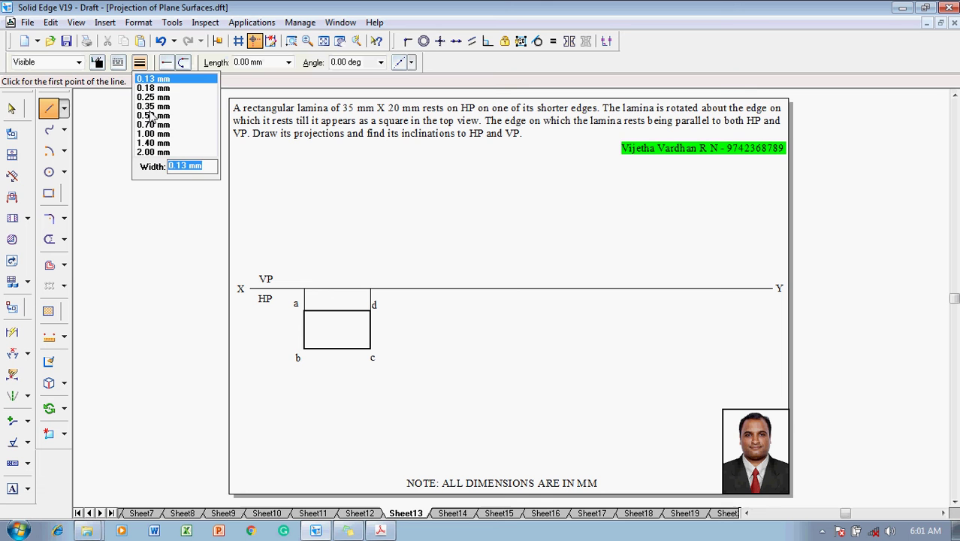
pyautogui.click(153, 119)
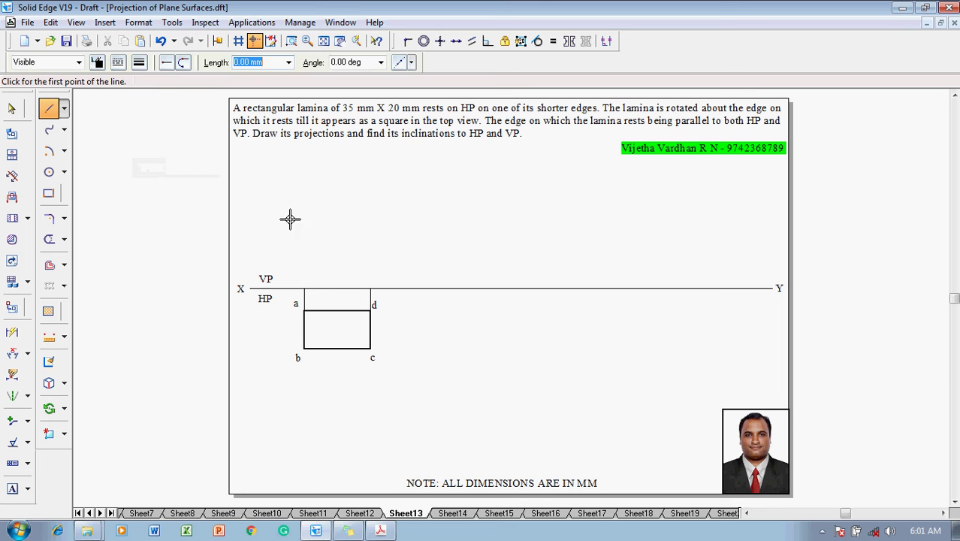
pyautogui.click(304, 288)
pyautogui.click(370, 289)
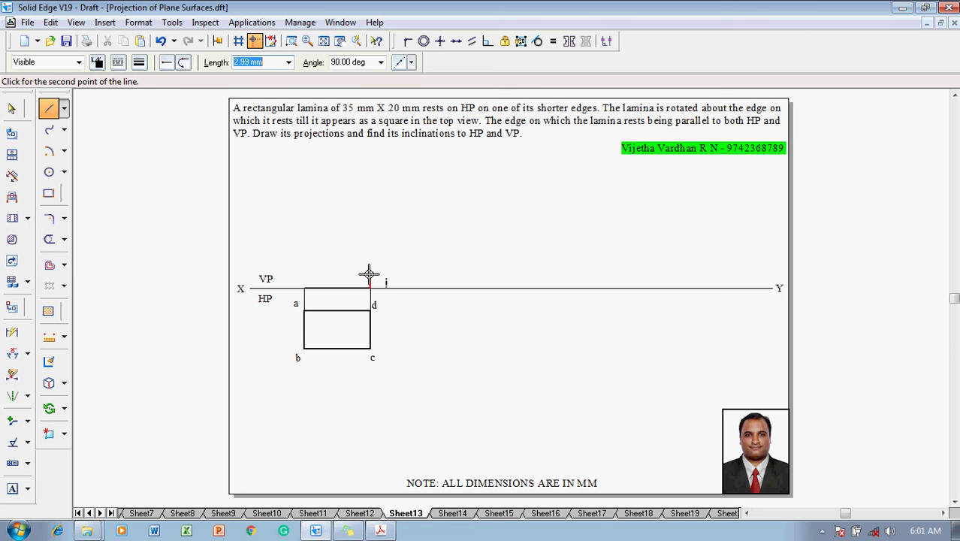
# - Label the edge's ends b'(a') and c'(d') above the XY line
pyautogui.click(13, 489)
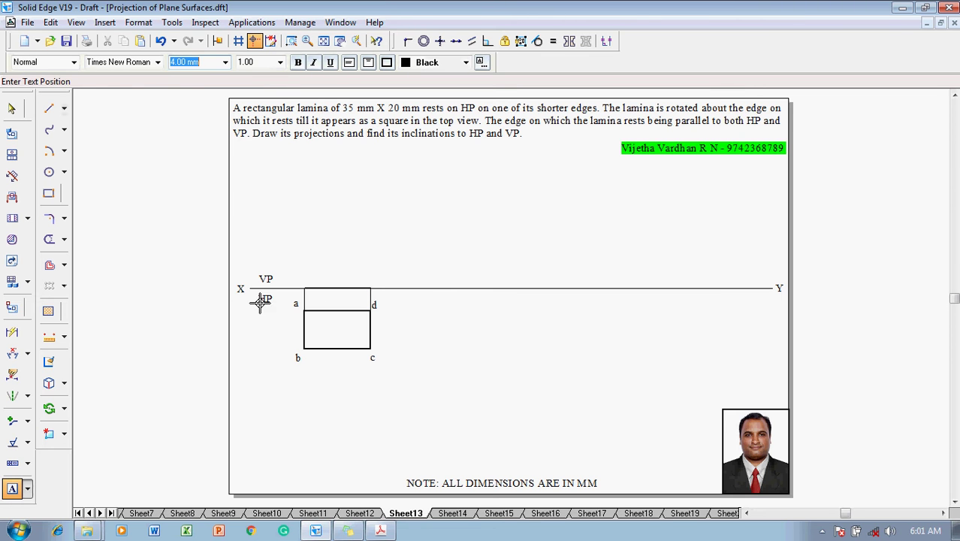
pyautogui.click(299, 270)
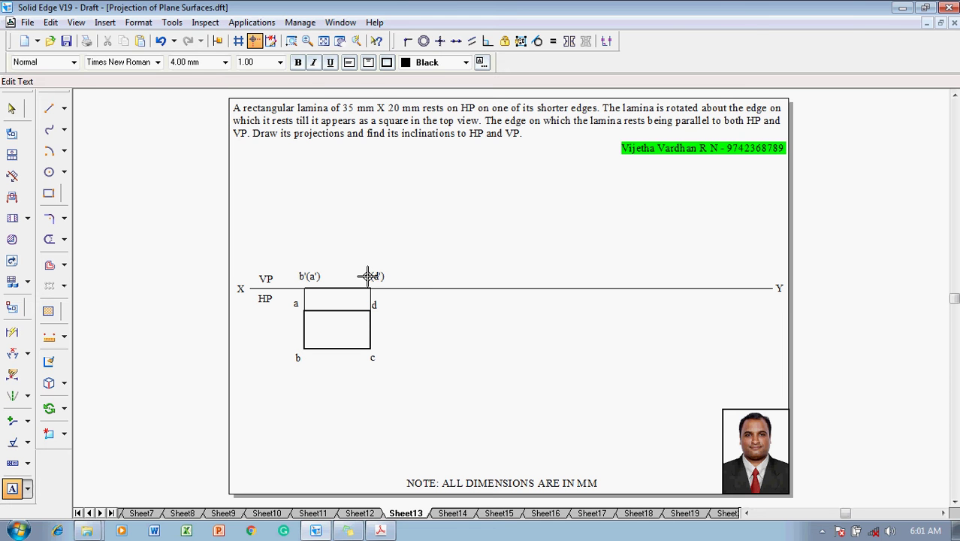
pyautogui.press('Escape')
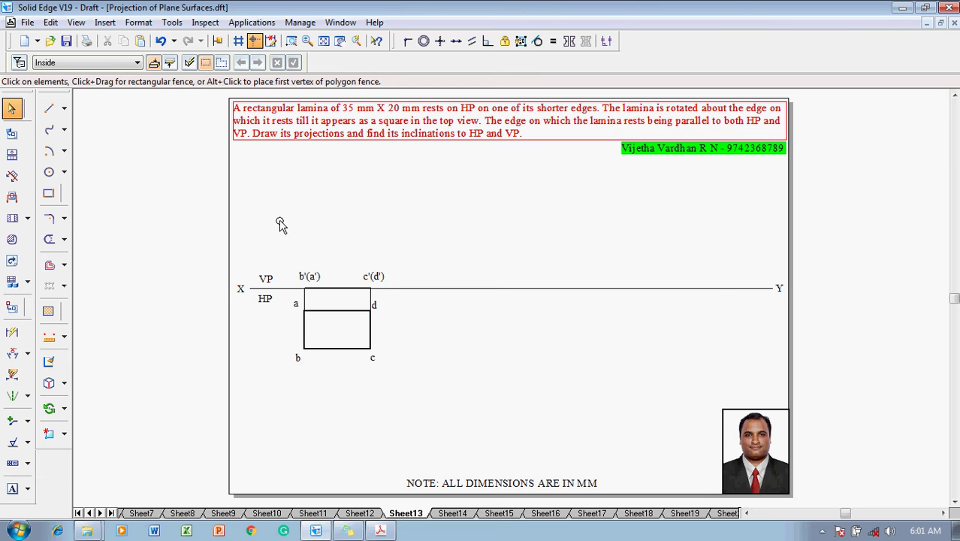
pyautogui.click(48, 193)
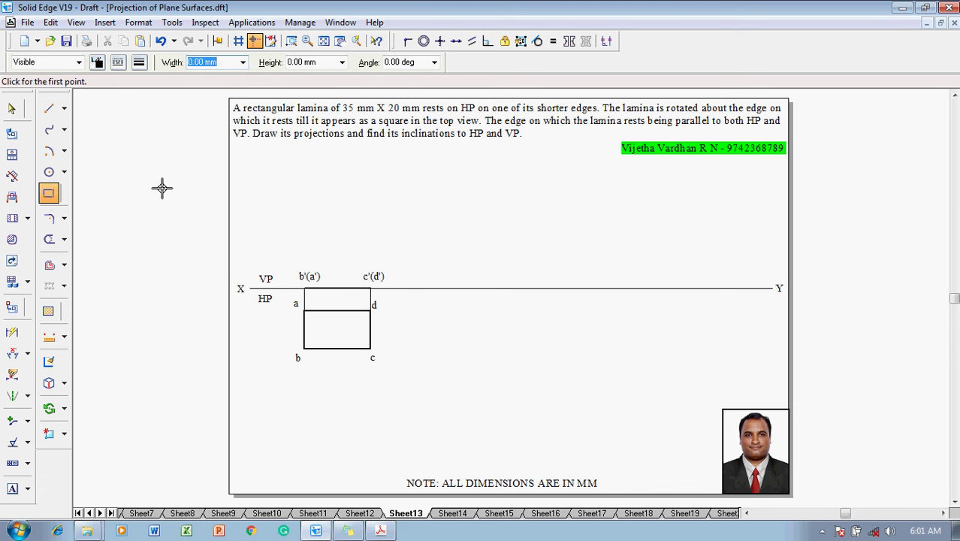
# - Draw a 20 × 20 mm square at 0° just right of rectangle abcd, level with it
pyautogui.write('20')
pyautogui.press('Tab')
pyautogui.write('20')
pyautogui.press('Tab')
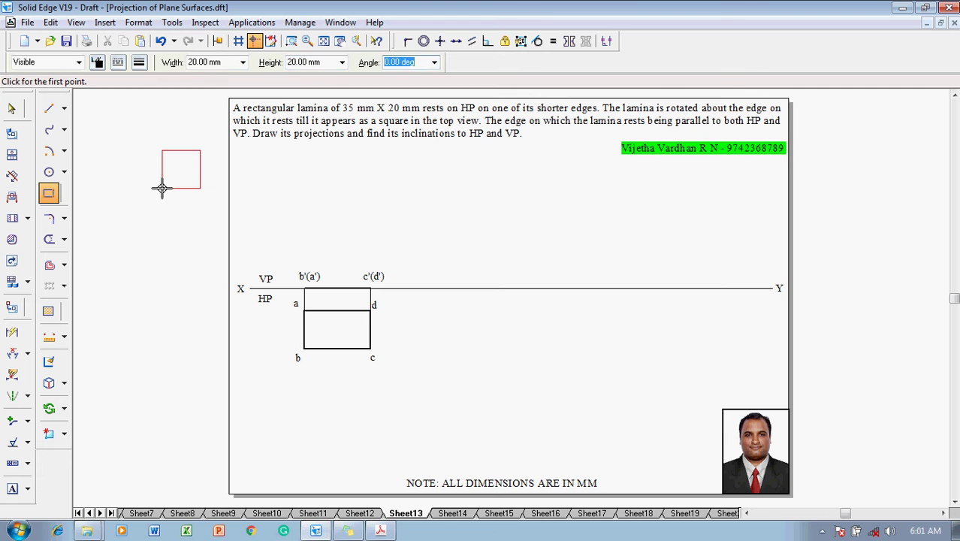
pyautogui.press('Tab')
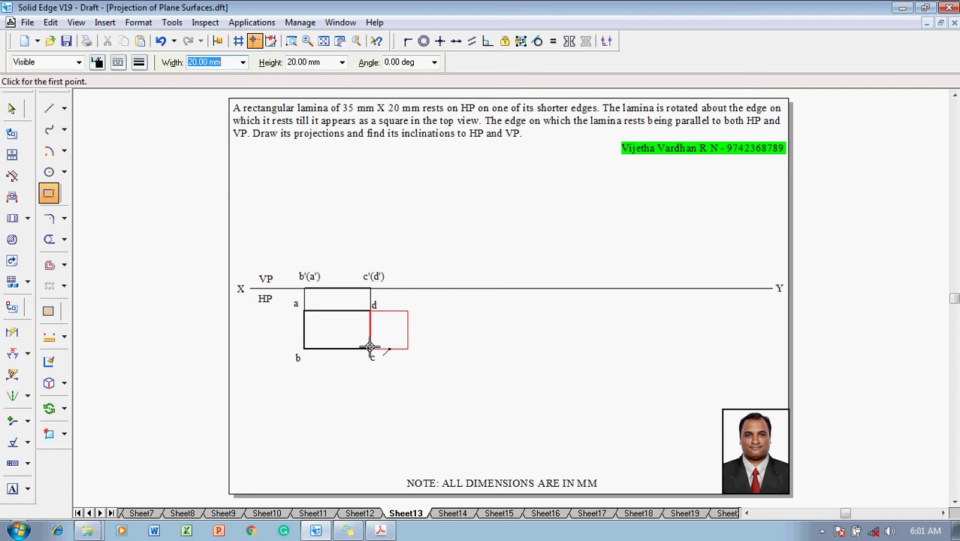
pyautogui.click(400, 344)
pyautogui.press('Escape')
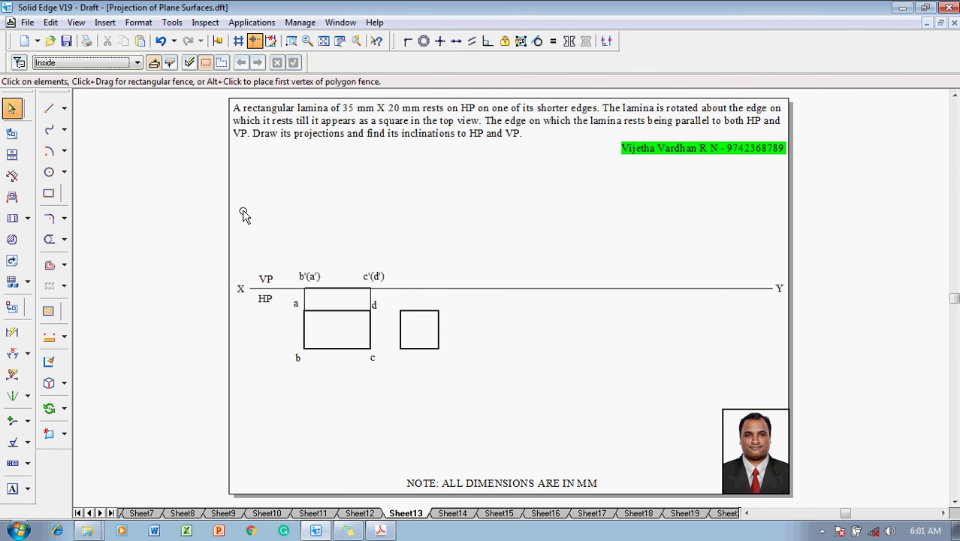
pyautogui.click(12, 332)
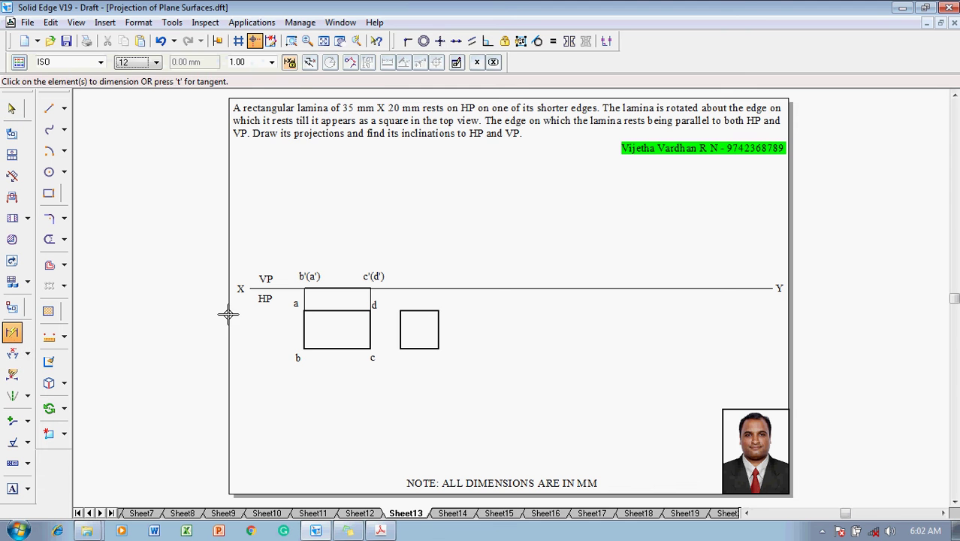
# - Dimension edge a–b as 20, edge b–c as 35, and the square's bottom edge as 20
pyautogui.click(304, 329)
pyautogui.click(288, 329)
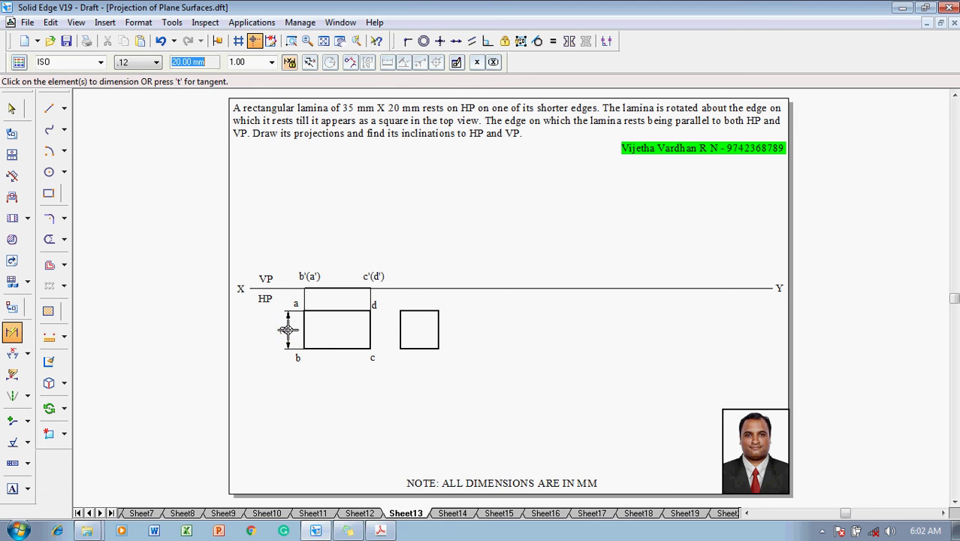
pyautogui.click(334, 348)
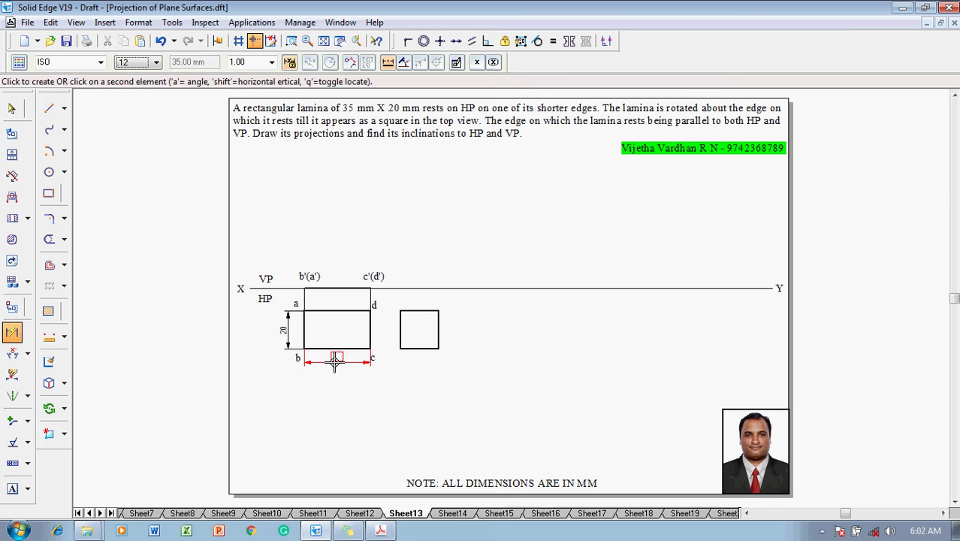
pyautogui.click(335, 364)
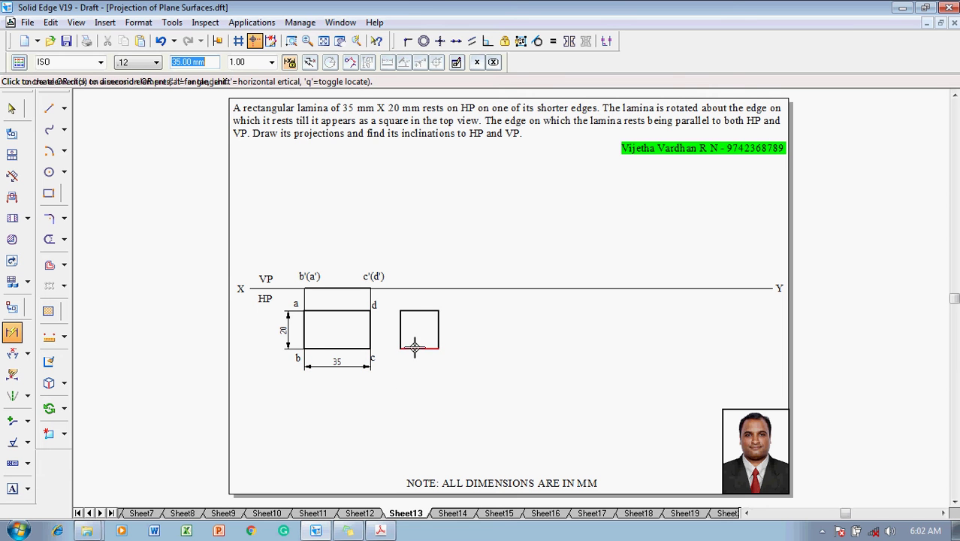
pyautogui.click(413, 347)
pyautogui.click(415, 362)
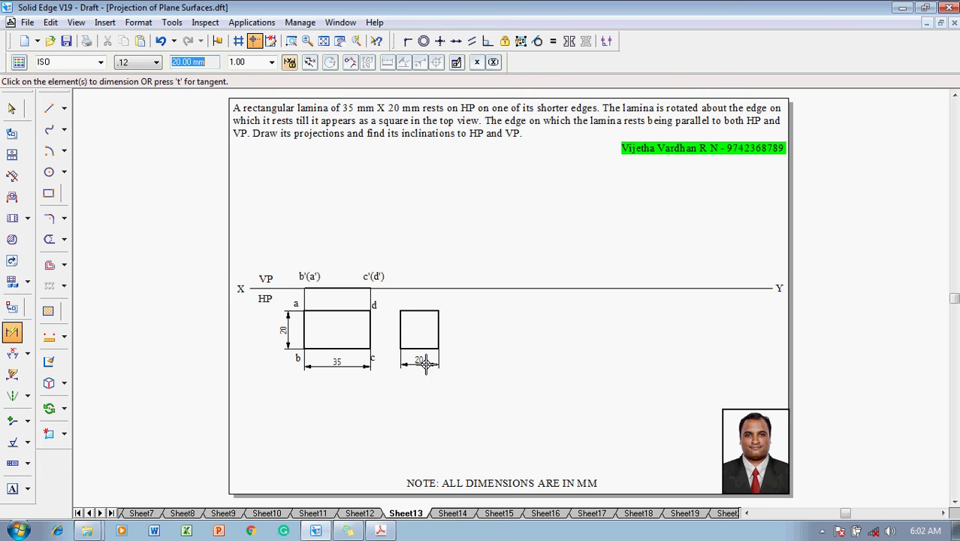
pyautogui.press('Escape')
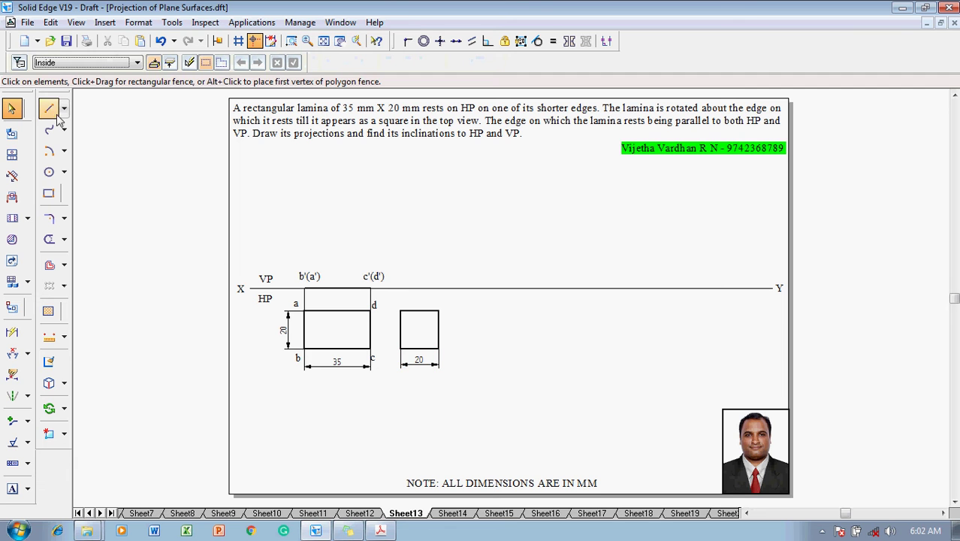
# - Set a thin line width and start lines from the square and corner d, then cancel them
pyautogui.click(49, 108)
pyautogui.click(139, 63)
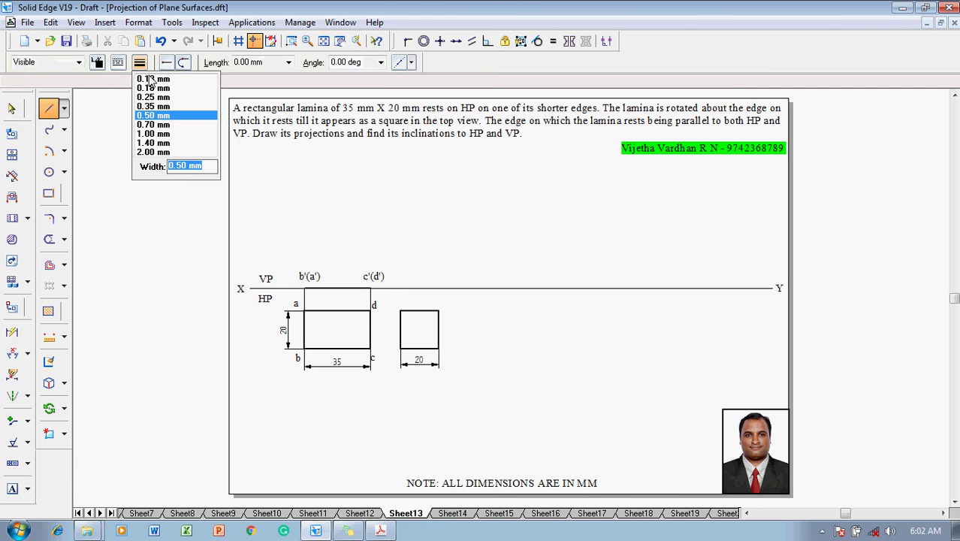
pyautogui.click(151, 78)
pyautogui.click(401, 348)
pyautogui.rightClick(398, 336)
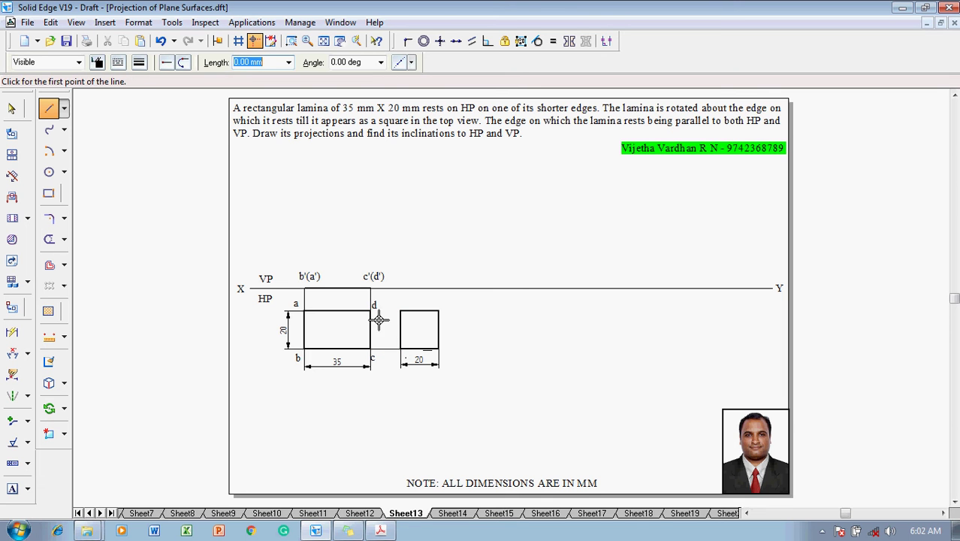
pyautogui.click(371, 310)
pyautogui.rightClick(392, 316)
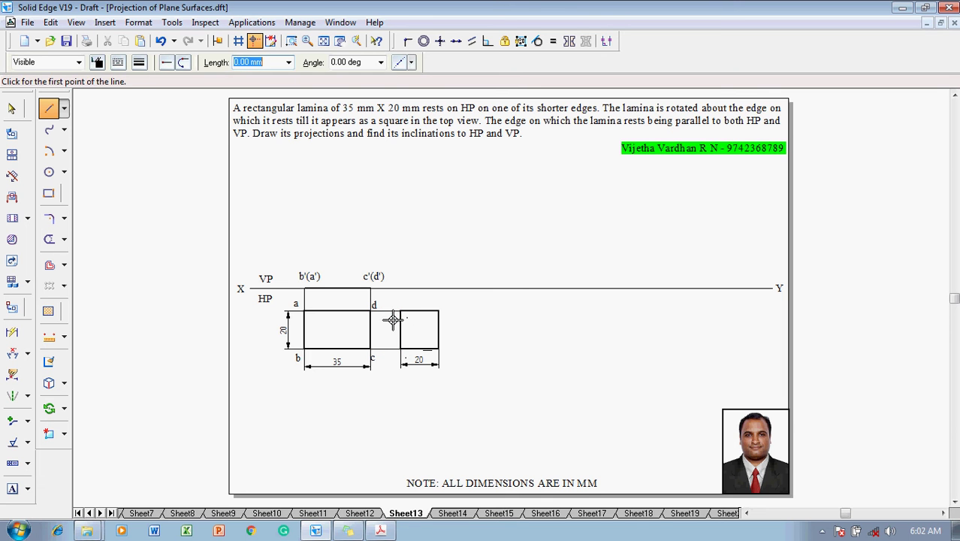
# - Label the square's corners a, b, c and d
pyautogui.click(12, 488)
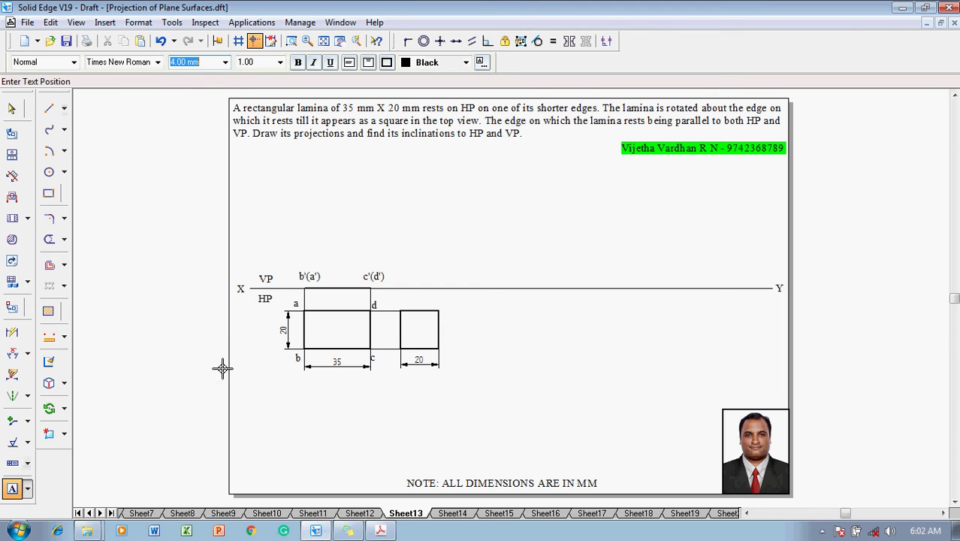
pyautogui.click(393, 298)
pyautogui.write('a')
pyautogui.click(392, 336)
pyautogui.click(392, 338)
pyautogui.write('b')
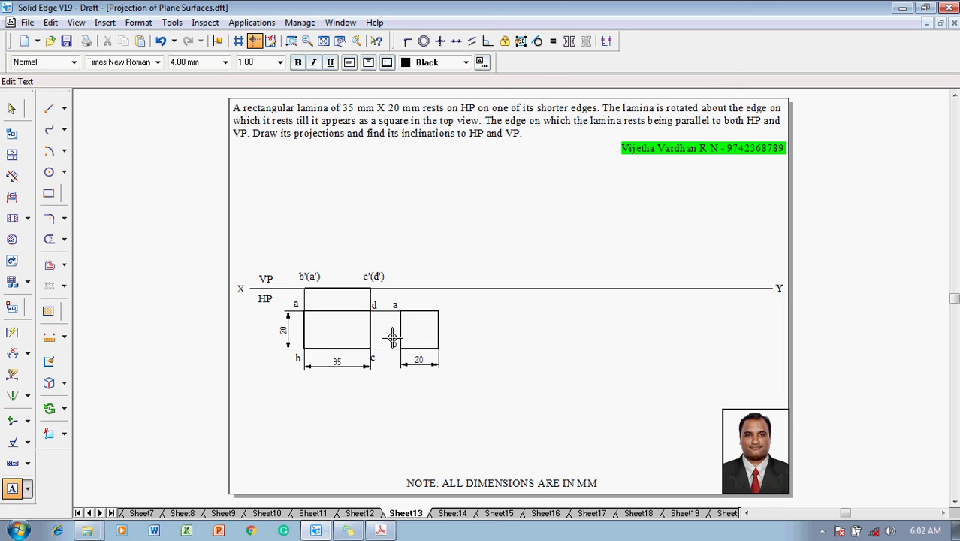
pyautogui.click(442, 339)
pyautogui.write('c')
pyautogui.click(443, 311)
pyautogui.write('d')
pyautogui.click(48, 108)
pyautogui.click(140, 63)
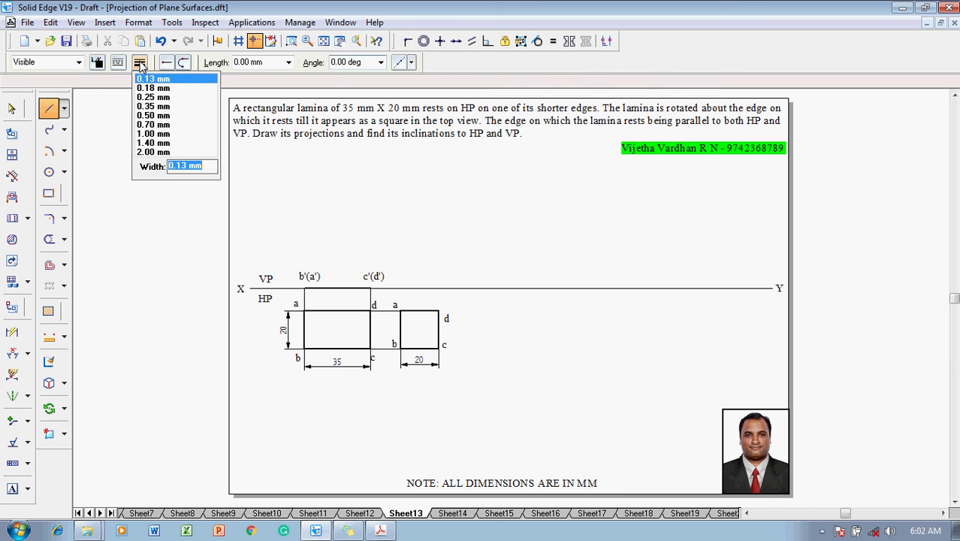
# - Draw thin 0.13 mm vertical projectors from the square's corners a and d, the one from d well above XY
pyautogui.click(154, 79)
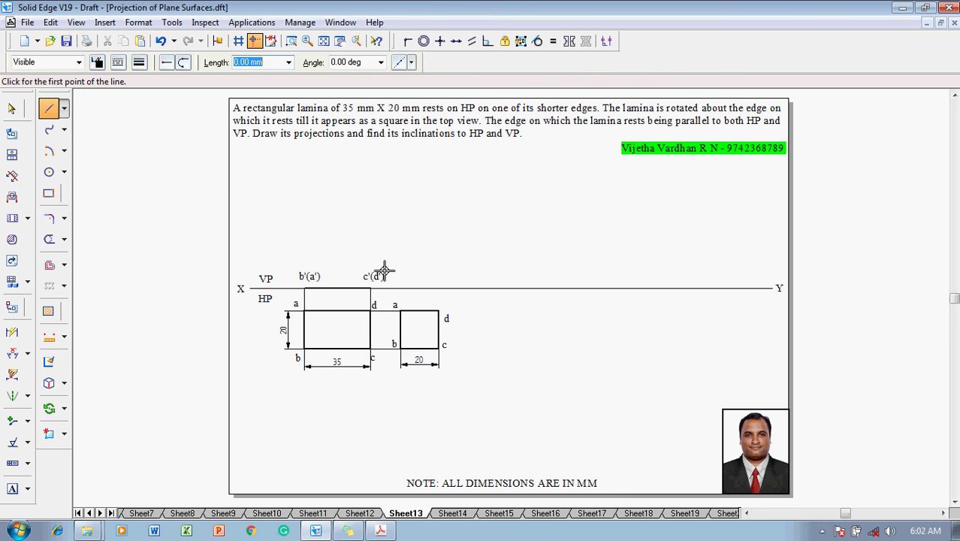
pyautogui.click(400, 310)
pyautogui.click(400, 287)
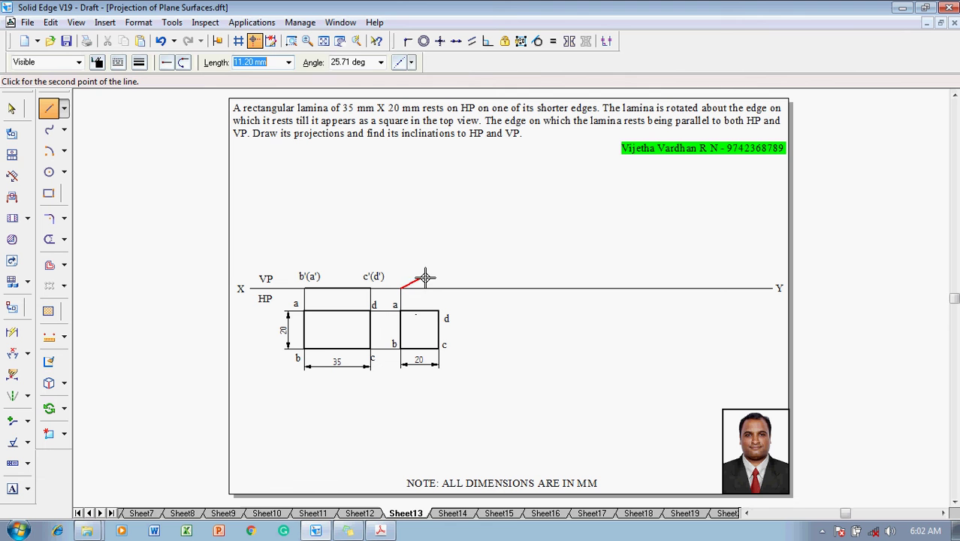
pyautogui.rightClick(432, 297)
pyautogui.click(439, 310)
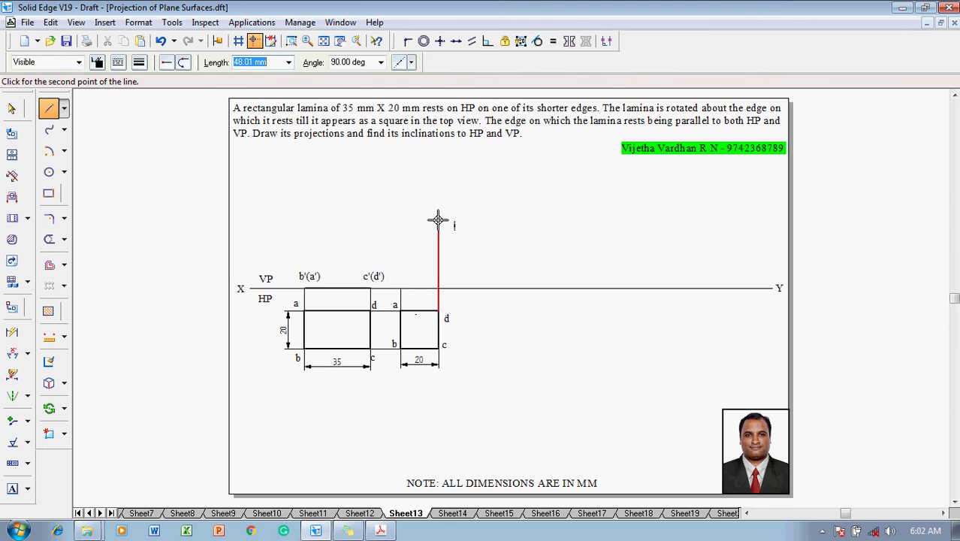
pyautogui.click(438, 217)
pyautogui.press('Escape')
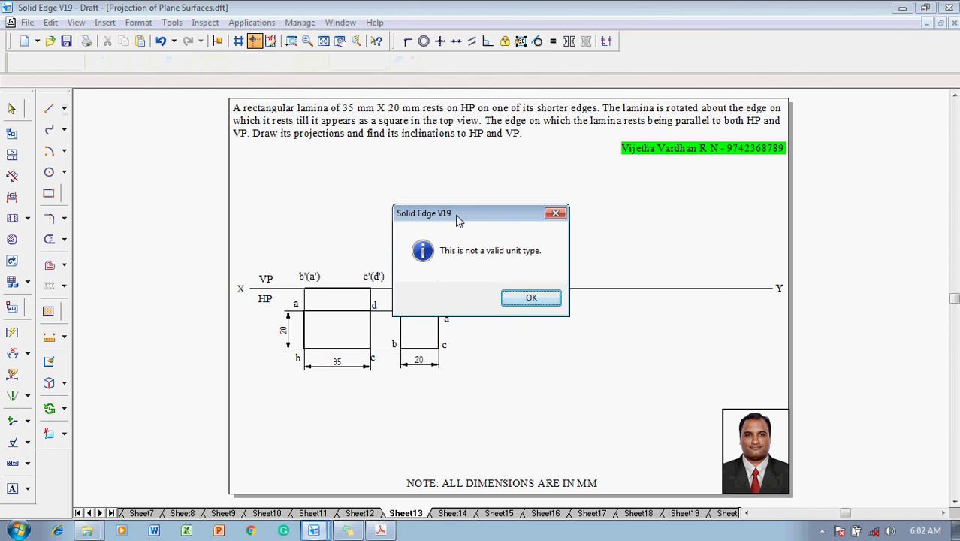
pyautogui.press('Return')
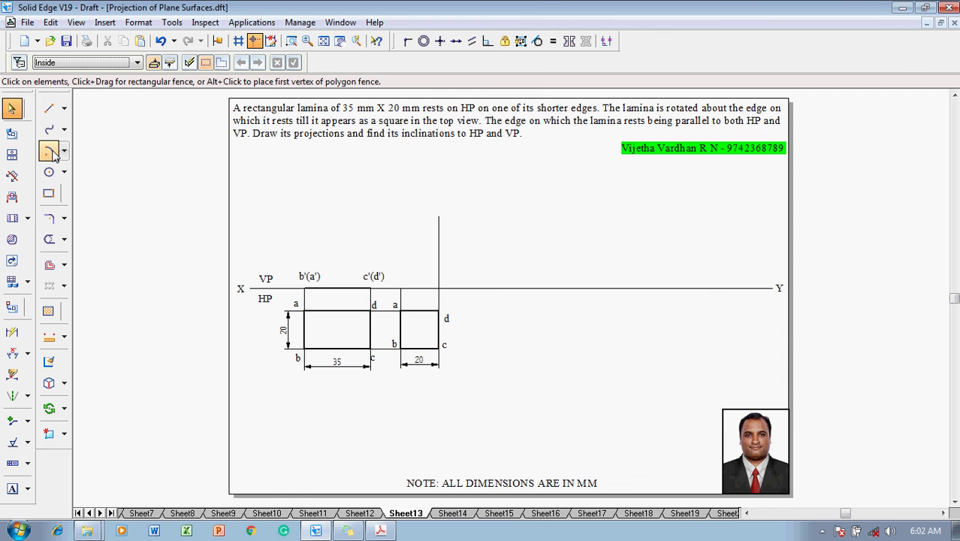
pyautogui.click(336, 293)
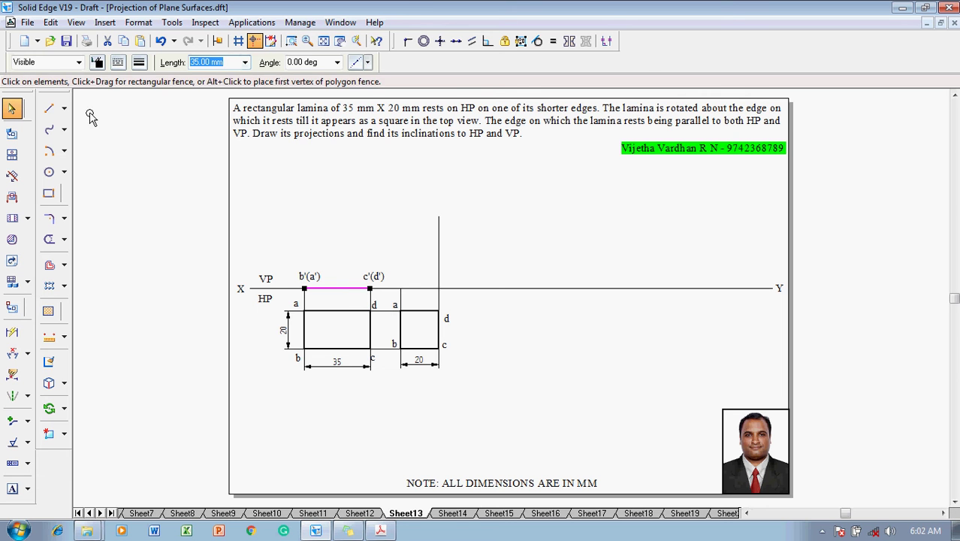
# - Swing a 35 mm radius arc from the XY point above a to meet the projector from d
pyautogui.click(49, 150)
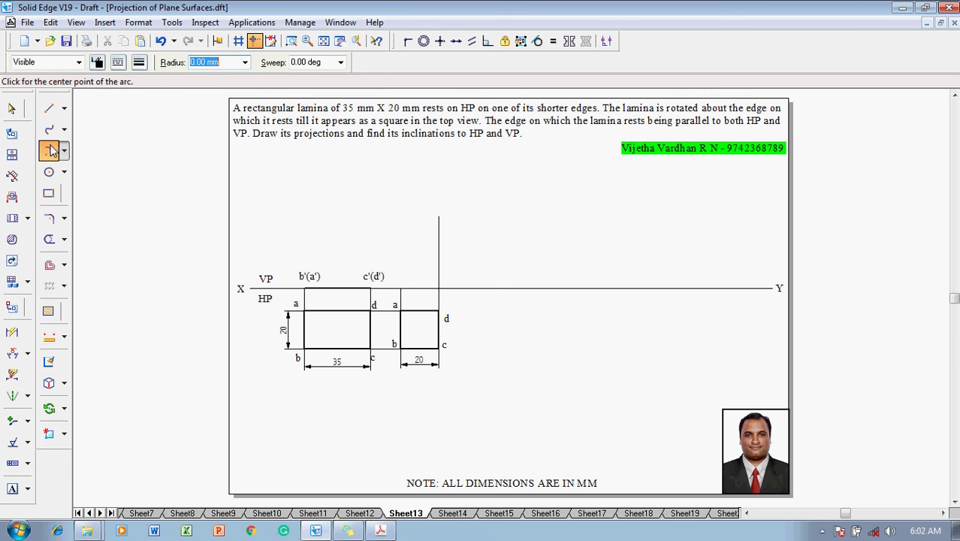
pyautogui.click(139, 62)
pyautogui.click(154, 79)
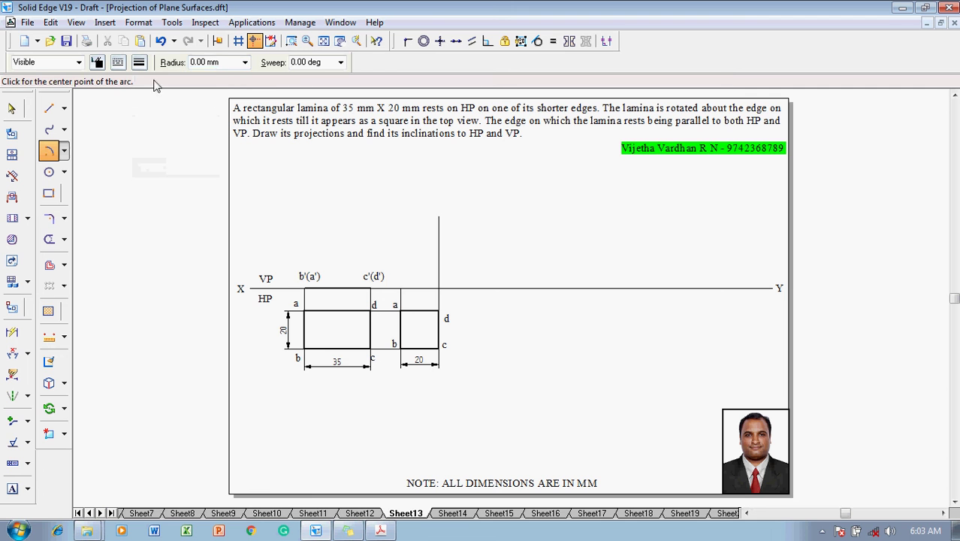
pyautogui.click(399, 288)
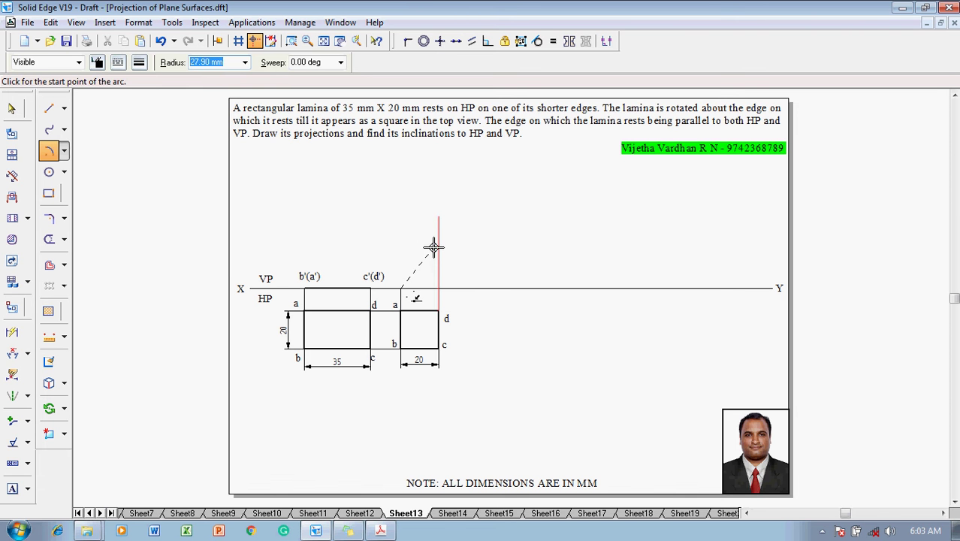
pyautogui.write('35')
pyautogui.press('Tab')
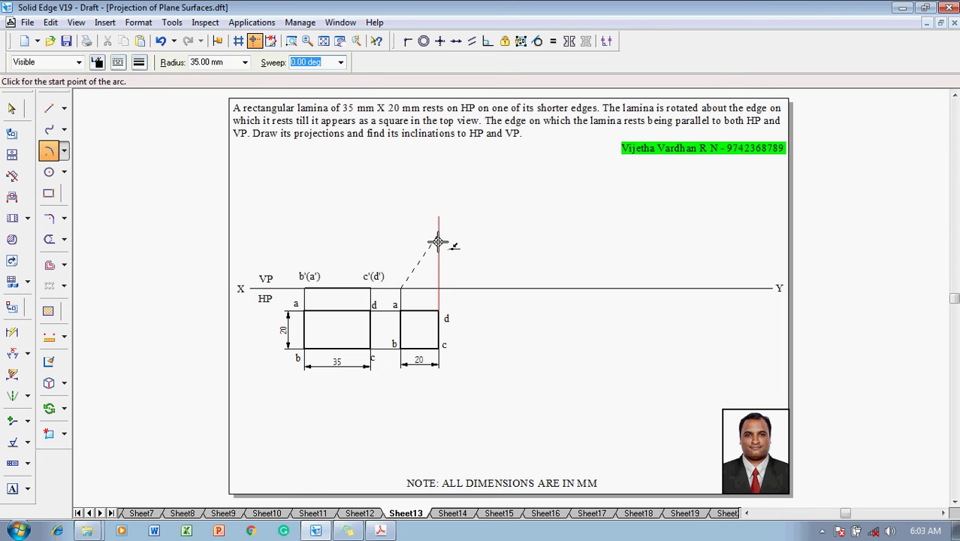
pyautogui.click(433, 236)
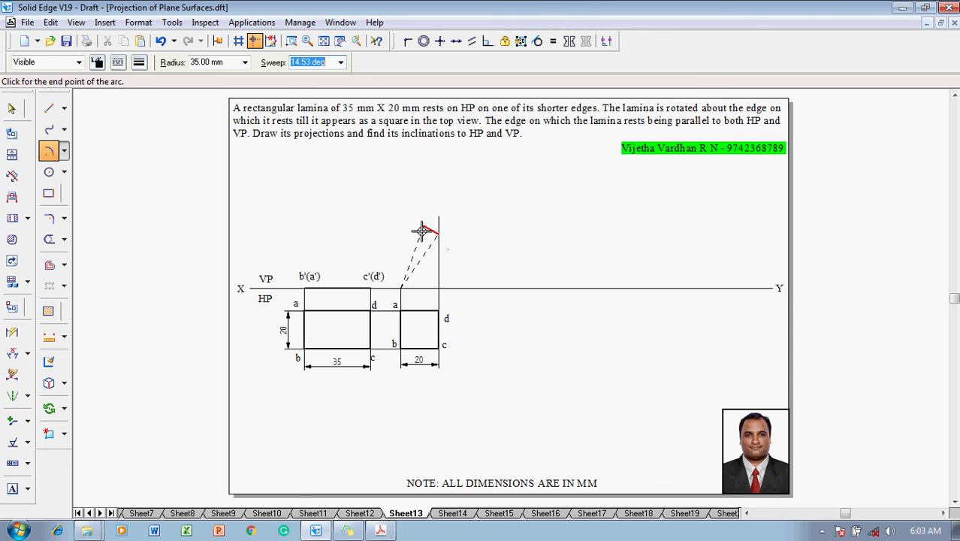
pyautogui.press('Escape')
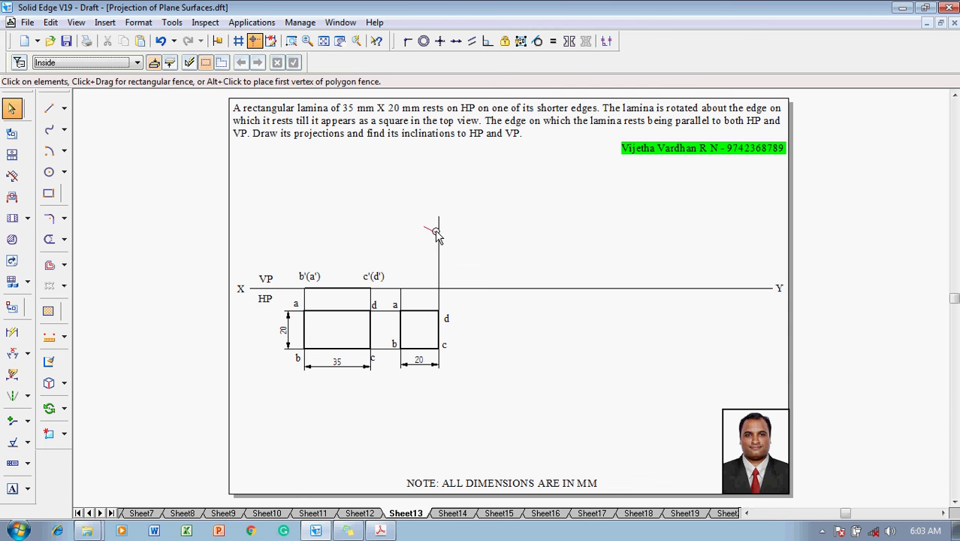
# - Draw the inclined edge from a' on the XY line to where the arc meets the projector
pyautogui.click(49, 108)
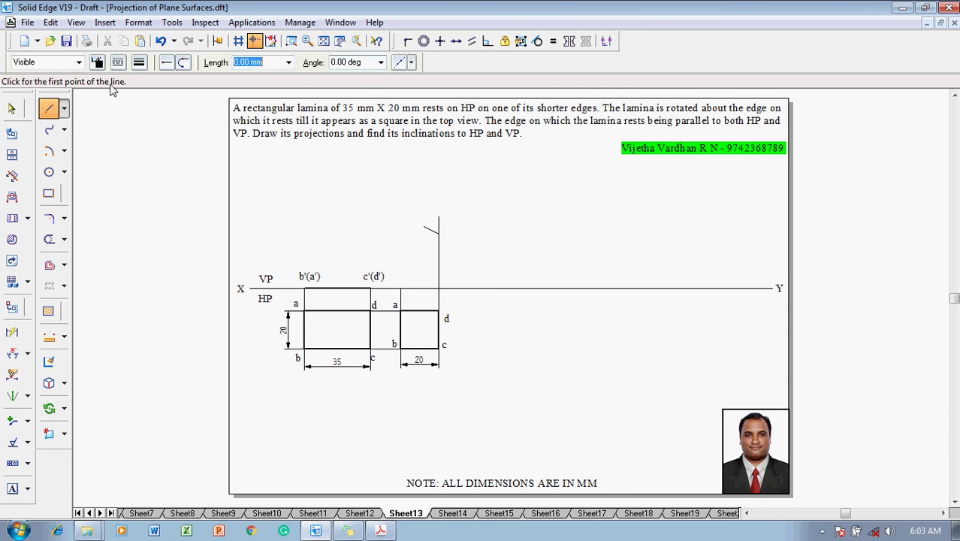
pyautogui.click(140, 64)
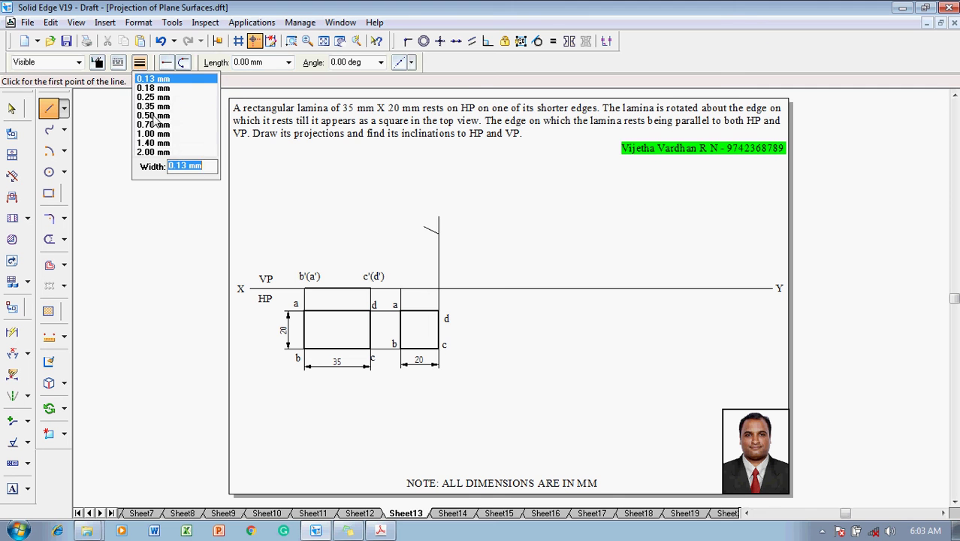
pyautogui.click(183, 100)
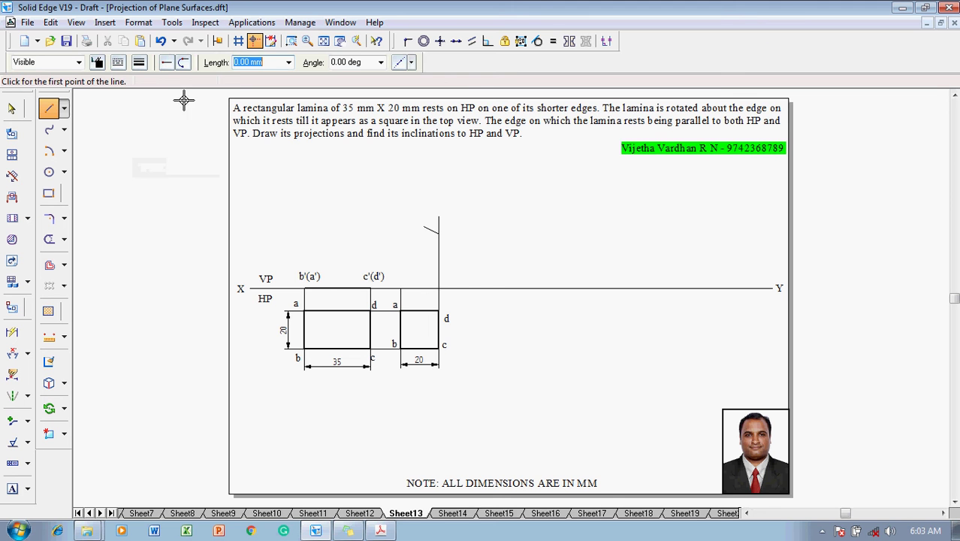
pyautogui.click(400, 287)
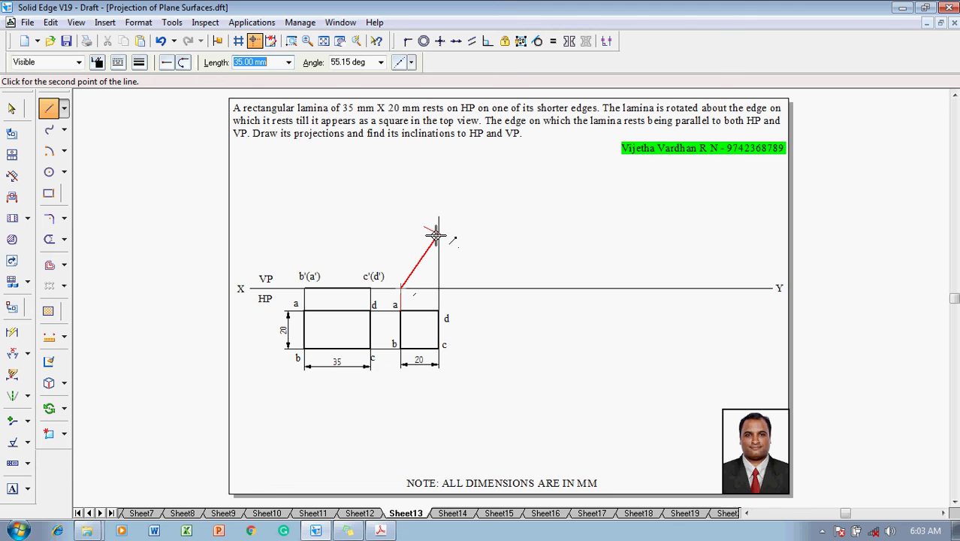
pyautogui.click(439, 236)
pyautogui.press('Escape')
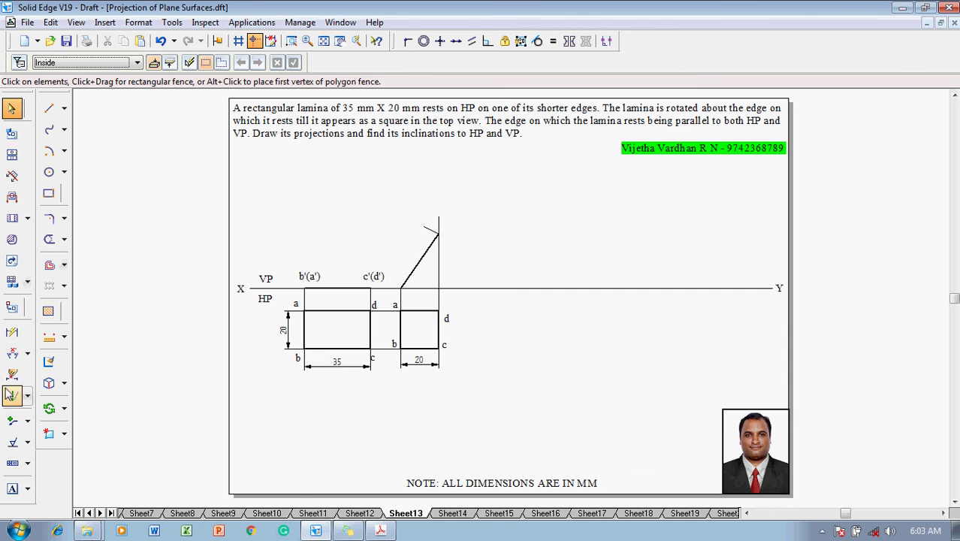
pyautogui.click(15, 488)
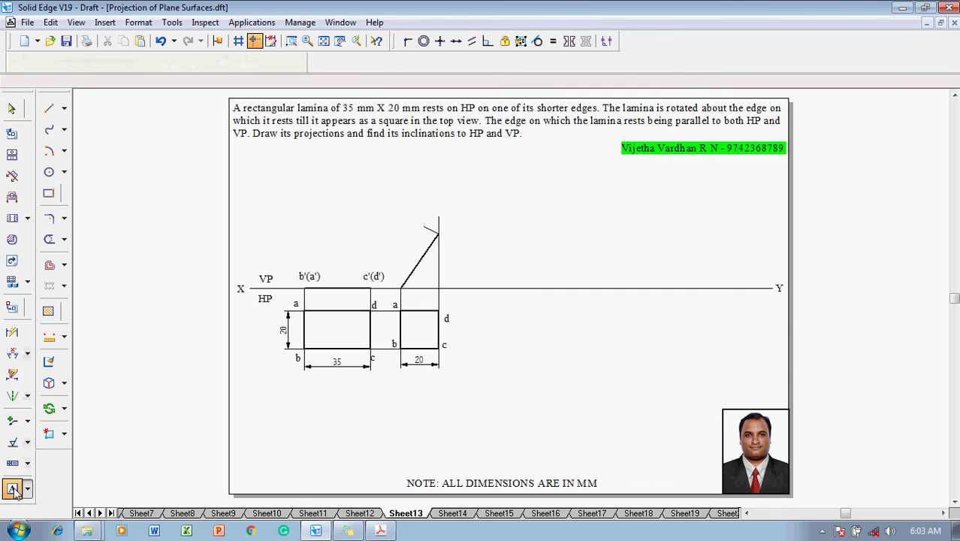
# - Add b'(a') at the inclined line's XY end and c'(d') at its upper end
pyautogui.click(387, 275)
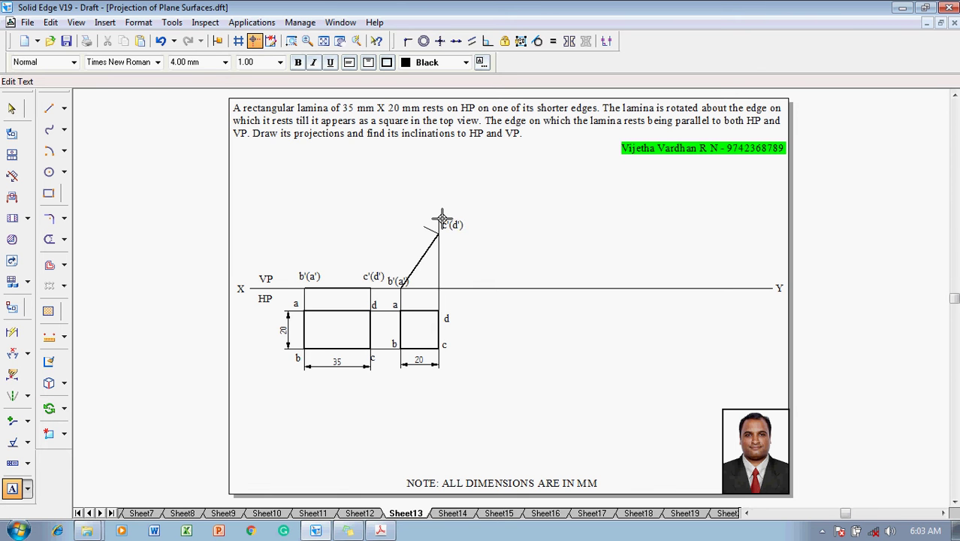
pyautogui.press('Escape')
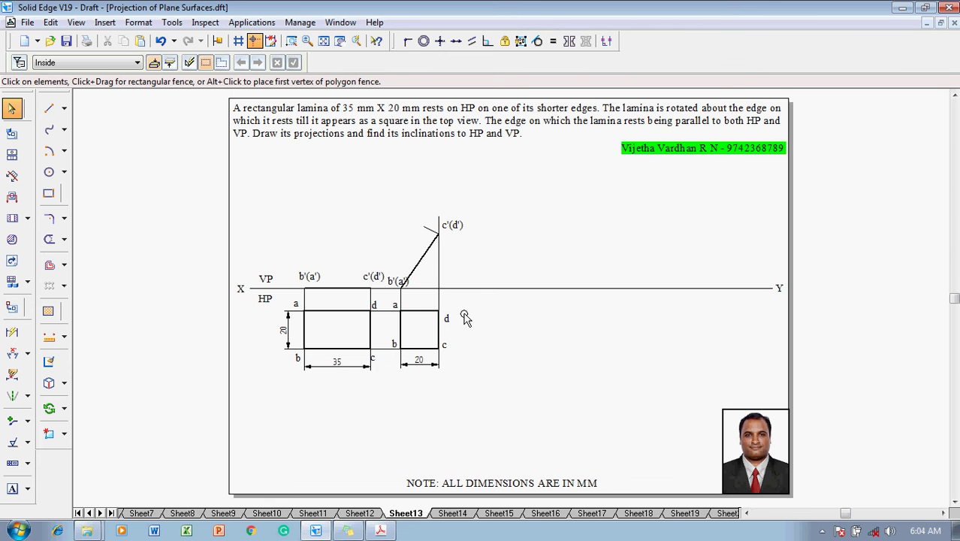
# - Re-enter the 'd' label beside the square top view
pyautogui.doubleClick(447, 319)
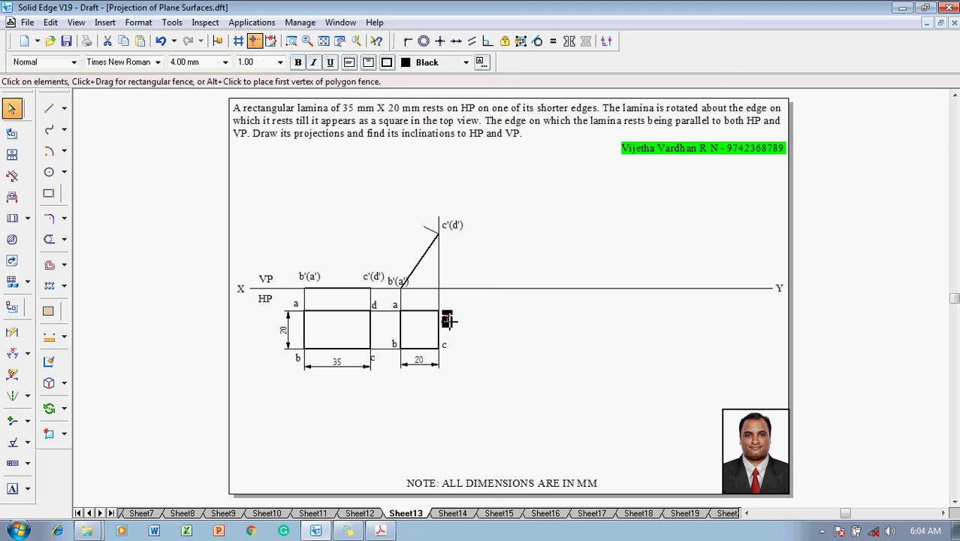
pyautogui.write('d')
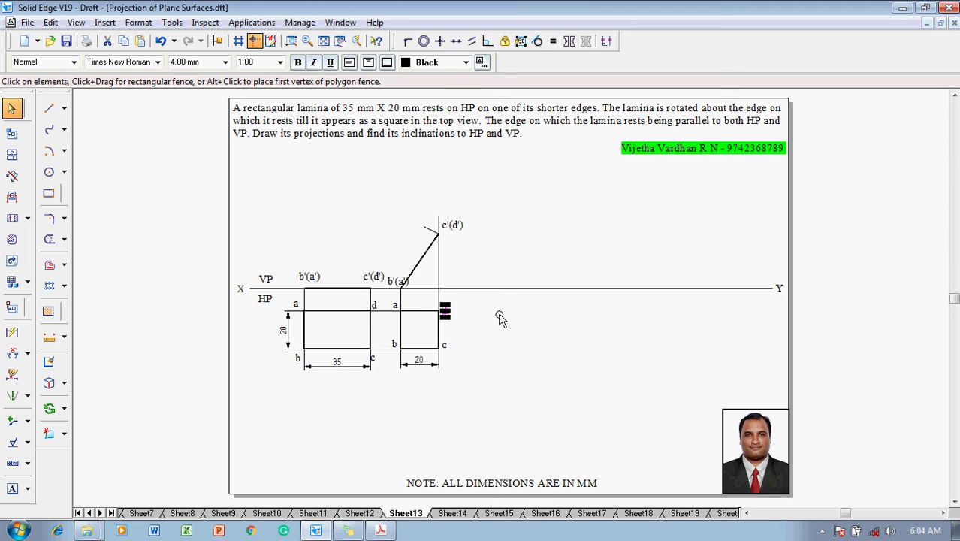
pyautogui.click(500, 316)
# - Move a copy of the labelled square to the right and rotate it 90° about its corner
pyautogui.moveTo(385, 297); pyautogui.dragTo(456, 357)
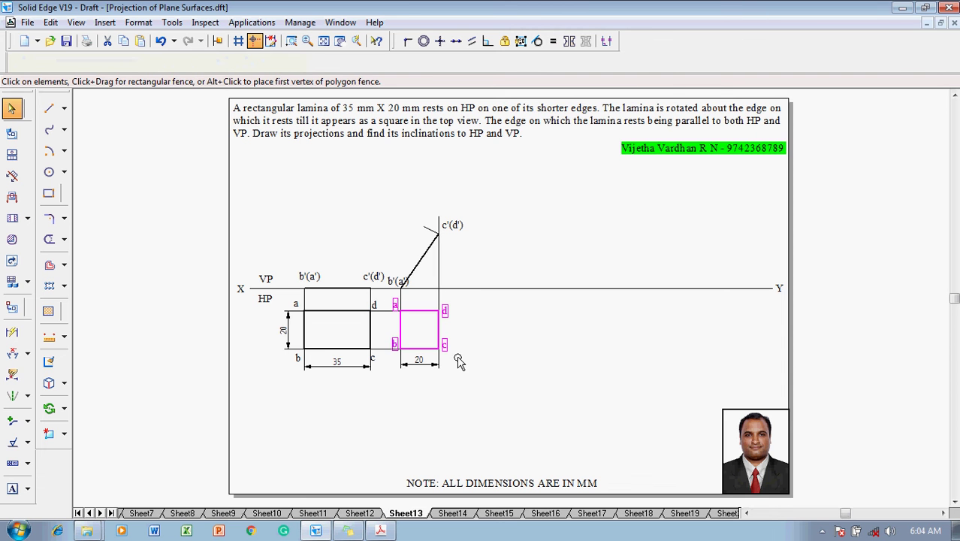
pyautogui.click(64, 409)
pyautogui.click(96, 406)
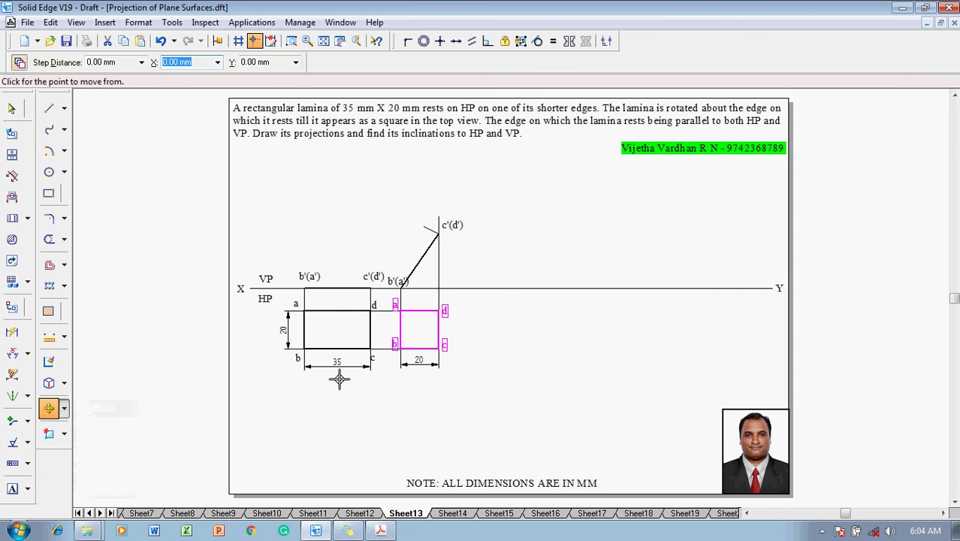
pyautogui.click(387, 391)
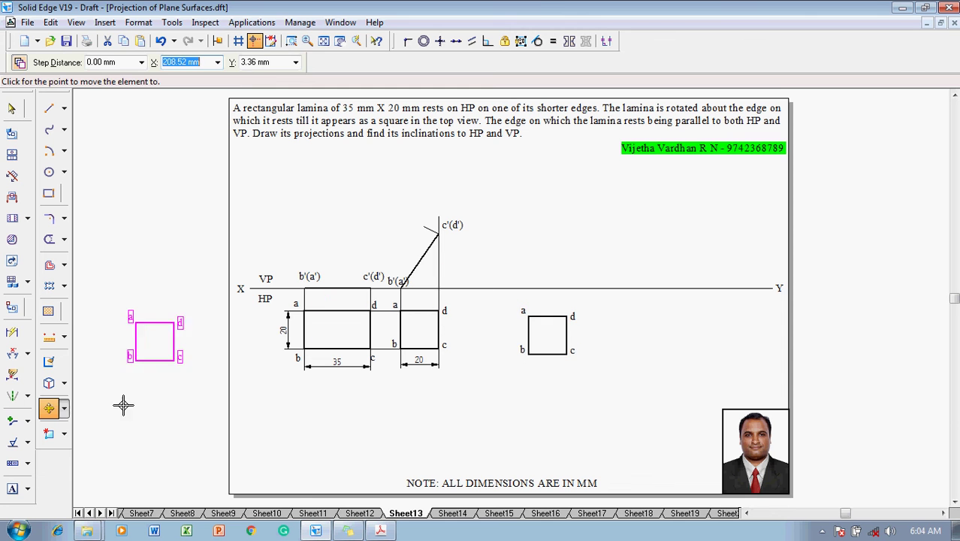
pyautogui.click(65, 409)
pyautogui.click(96, 423)
pyautogui.click(528, 316)
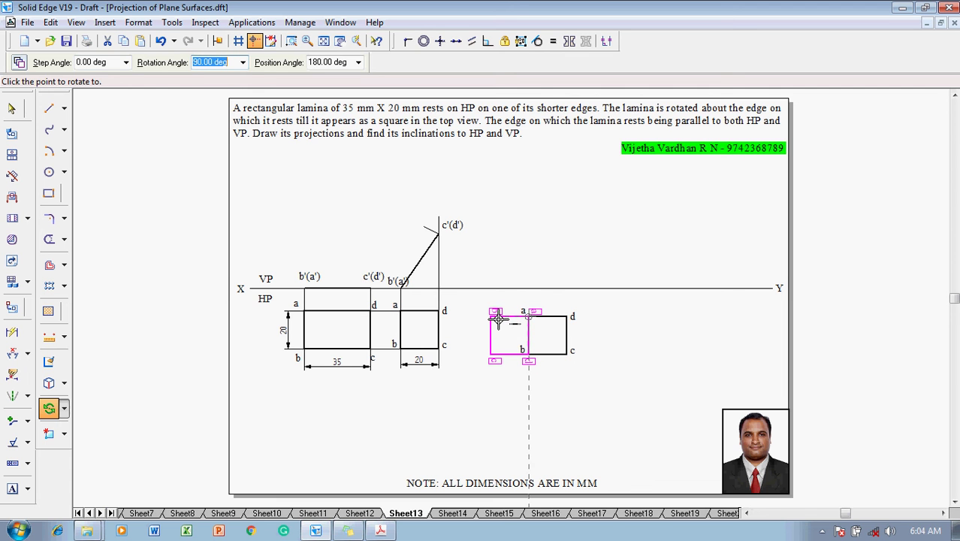
pyautogui.click(497, 320)
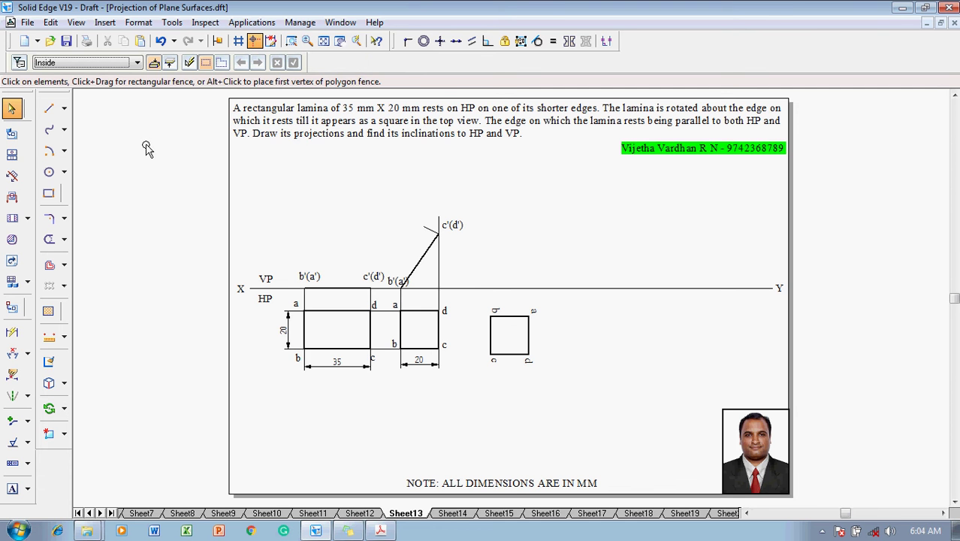
# - Draw thin projectors from both top corners of the rotated square up to a horizontal line at c'(d')
pyautogui.click(49, 108)
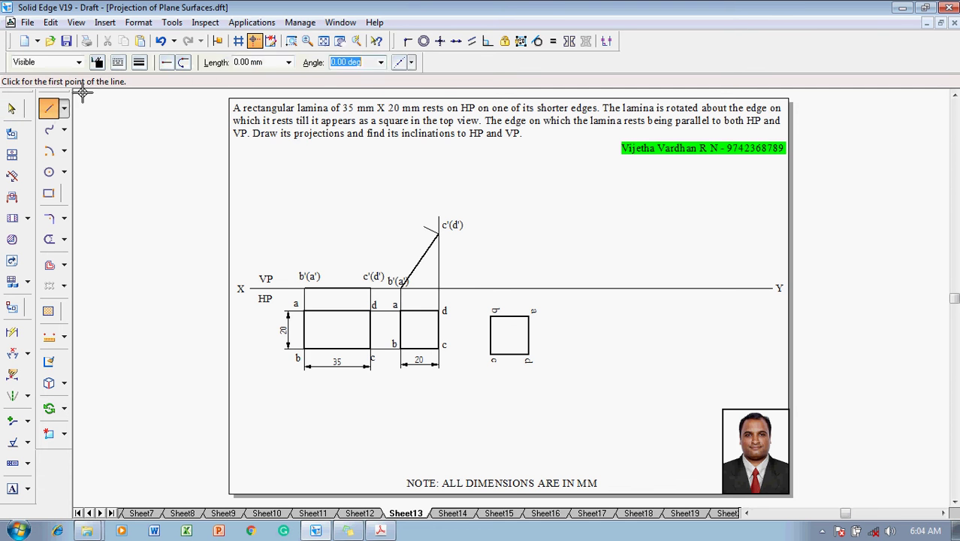
pyautogui.click(139, 62)
pyautogui.click(154, 81)
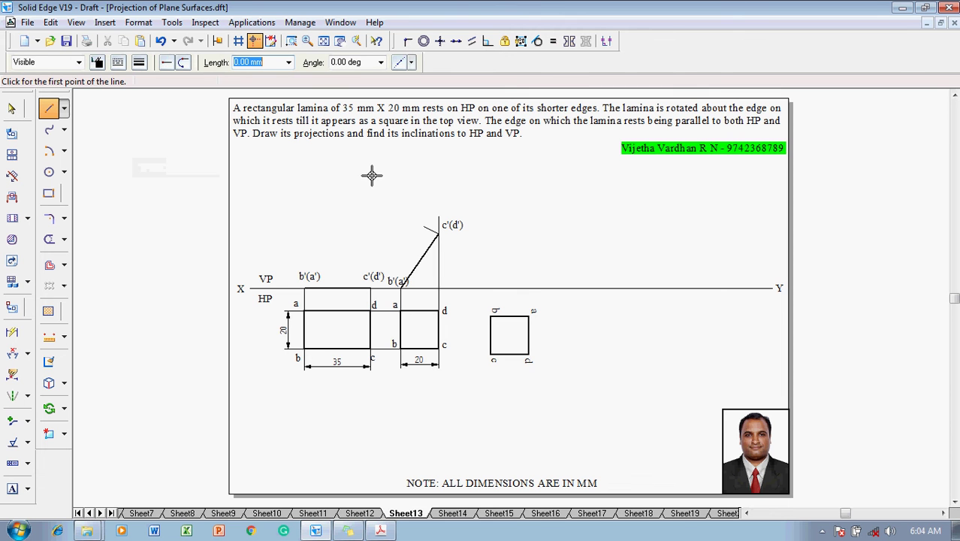
pyautogui.click(529, 315)
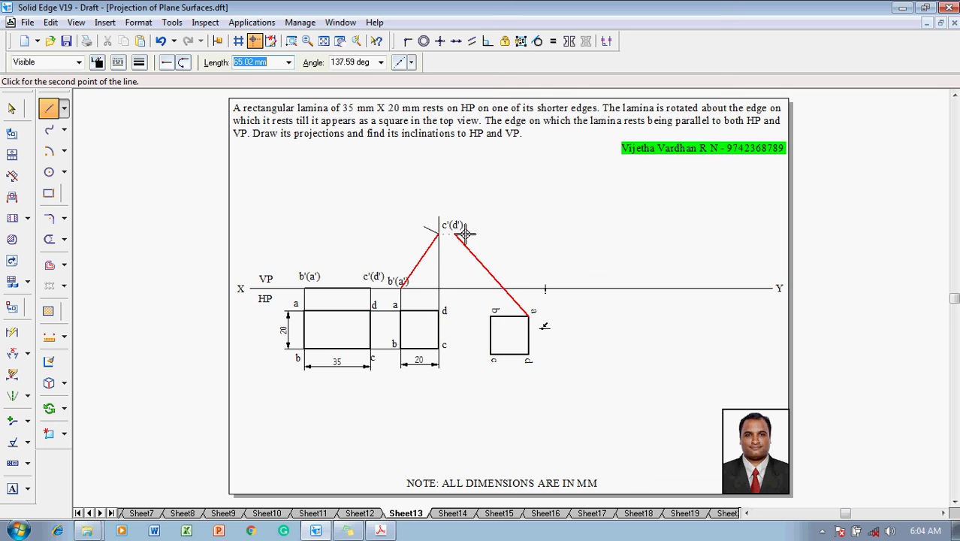
pyautogui.click(528, 234)
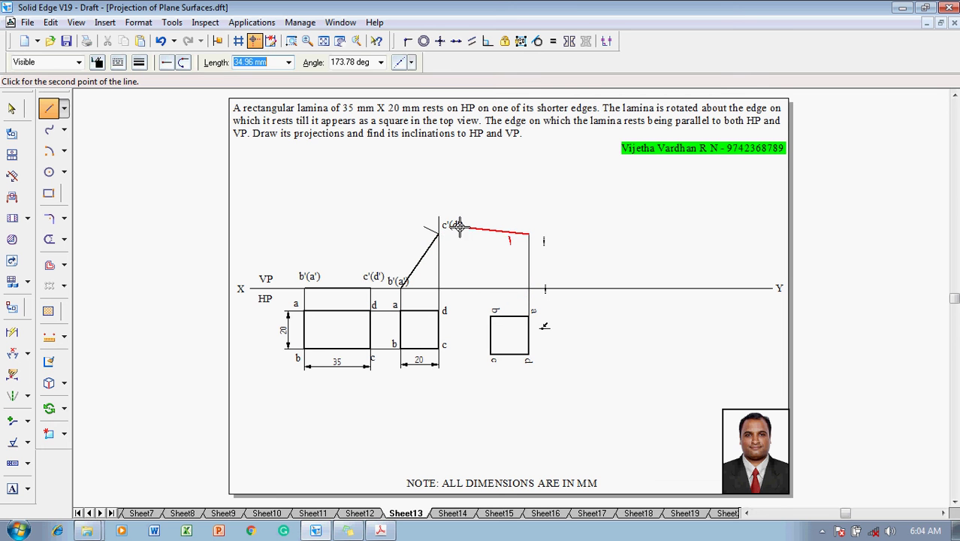
pyautogui.click(439, 234)
pyautogui.rightClick(476, 251)
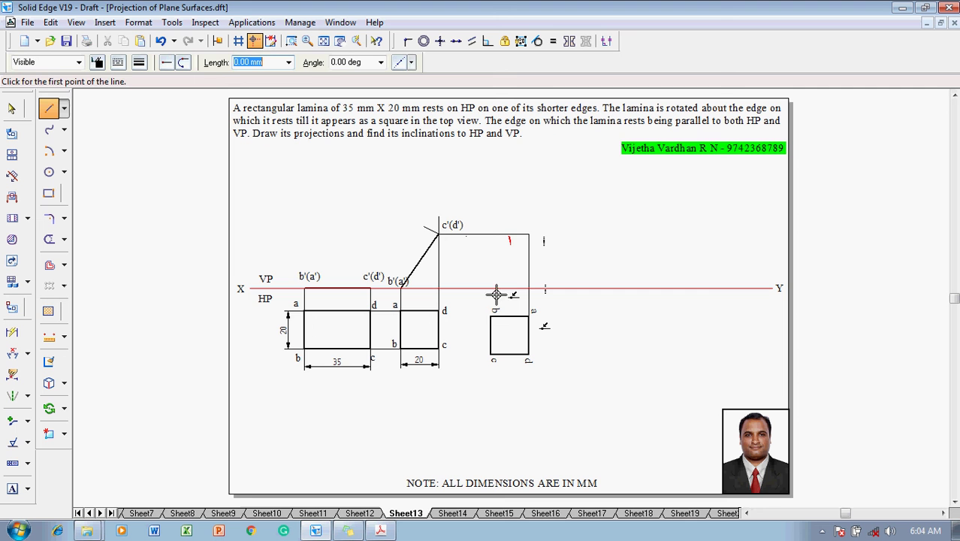
pyautogui.click(489, 310)
pyautogui.click(489, 235)
pyautogui.rightClick(489, 236)
pyautogui.press('Escape')
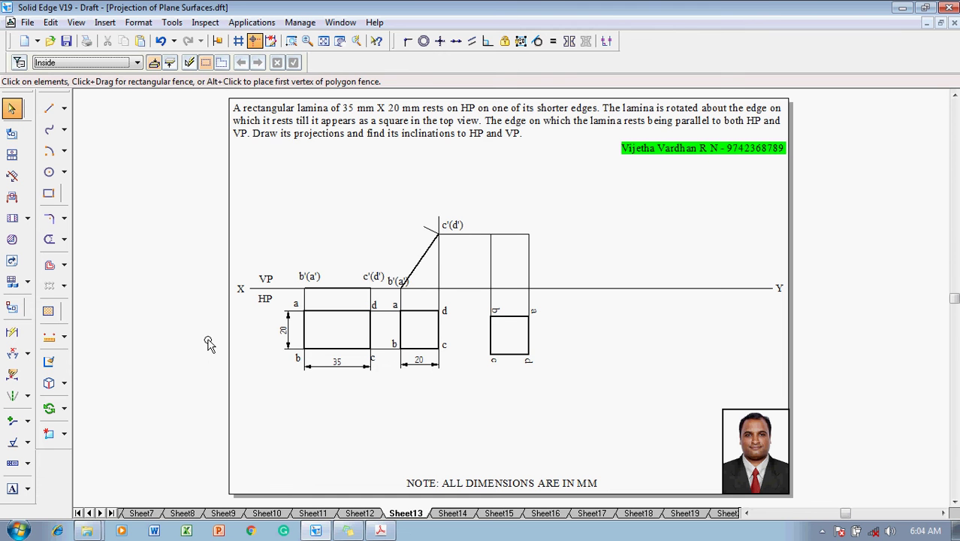
# - Label the new front-view corners b' and a' on XY, and c' and d' above
pyautogui.click(12, 487)
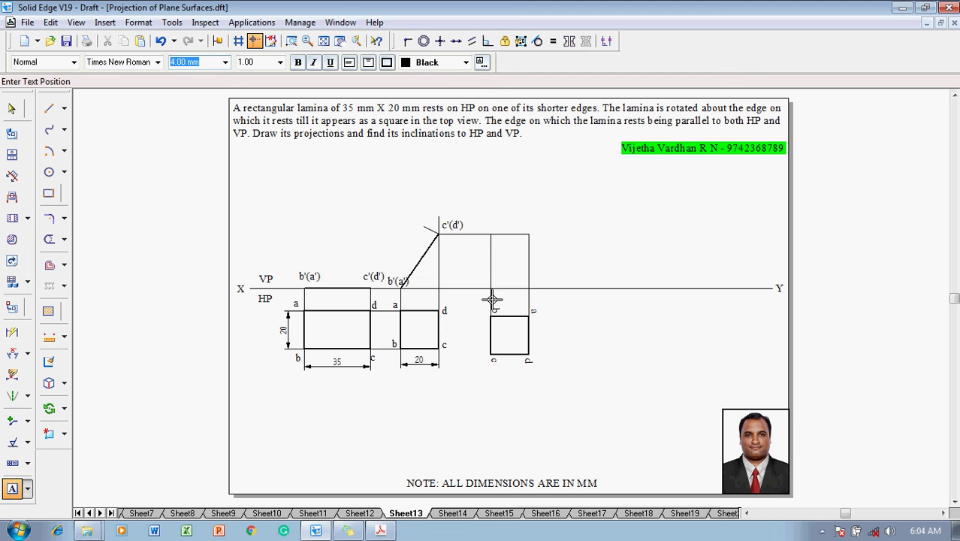
pyautogui.click(531, 276)
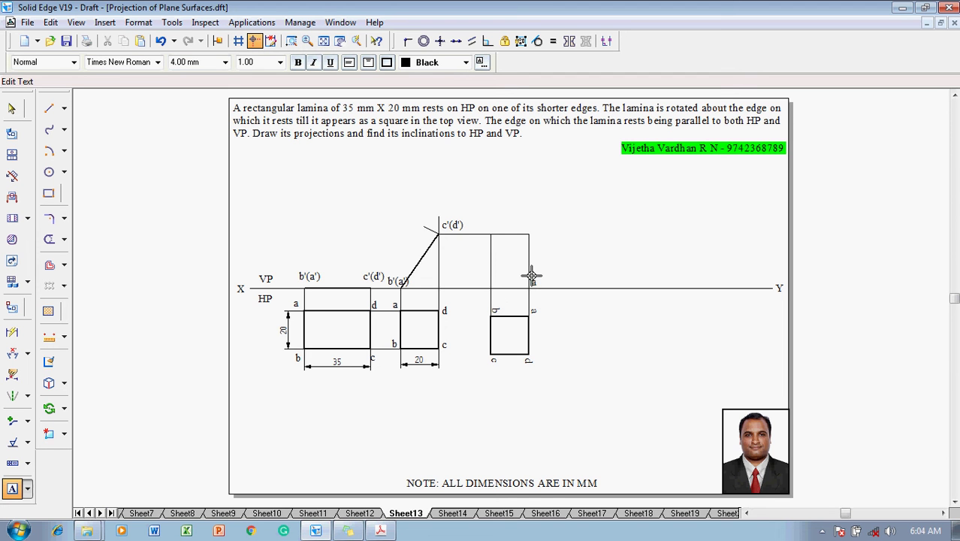
pyautogui.click(482, 279)
pyautogui.write("b'")
pyautogui.press('Escape')
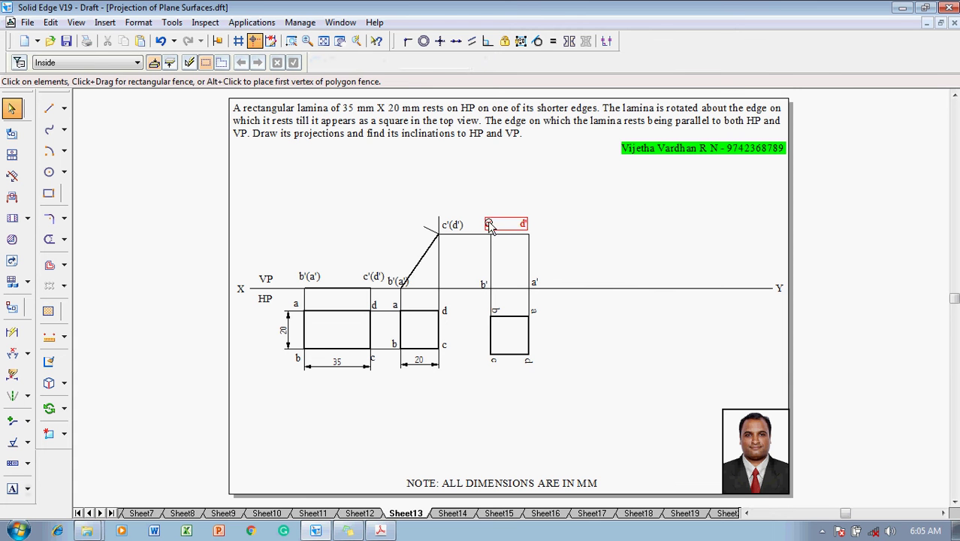
pyautogui.click(48, 109)
# - Trace the a'–b'–c'–d' rectangle outline in a thicker line width
pyautogui.click(139, 62)
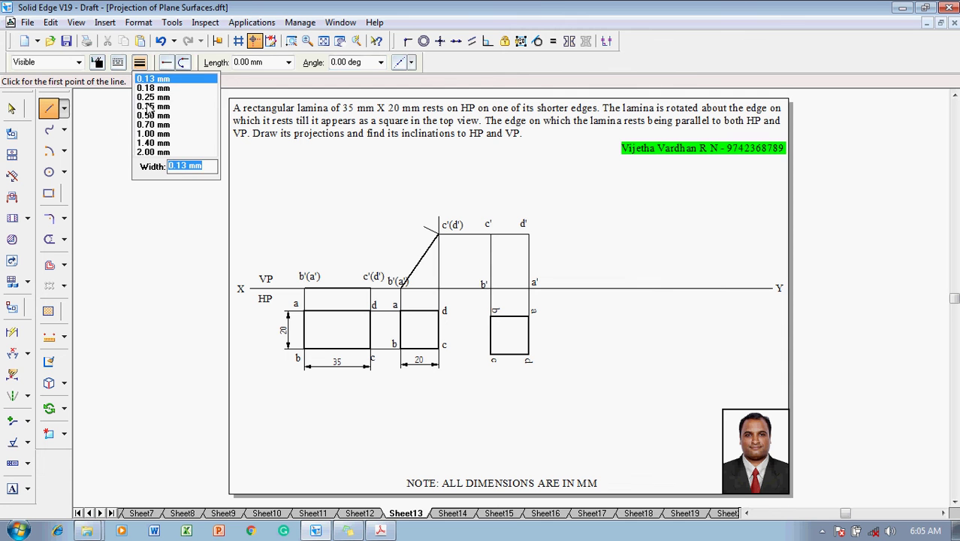
pyautogui.click(177, 107)
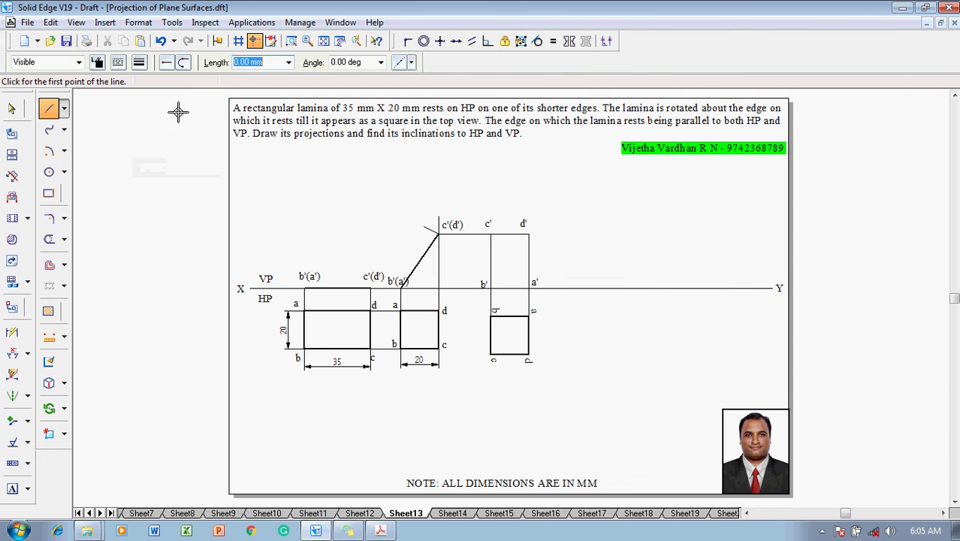
pyautogui.click(527, 288)
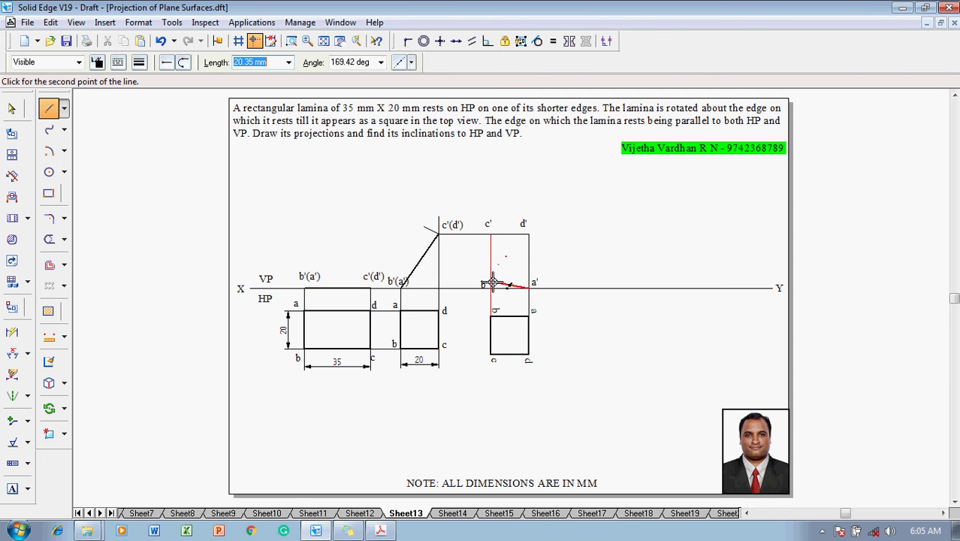
pyautogui.click(490, 287)
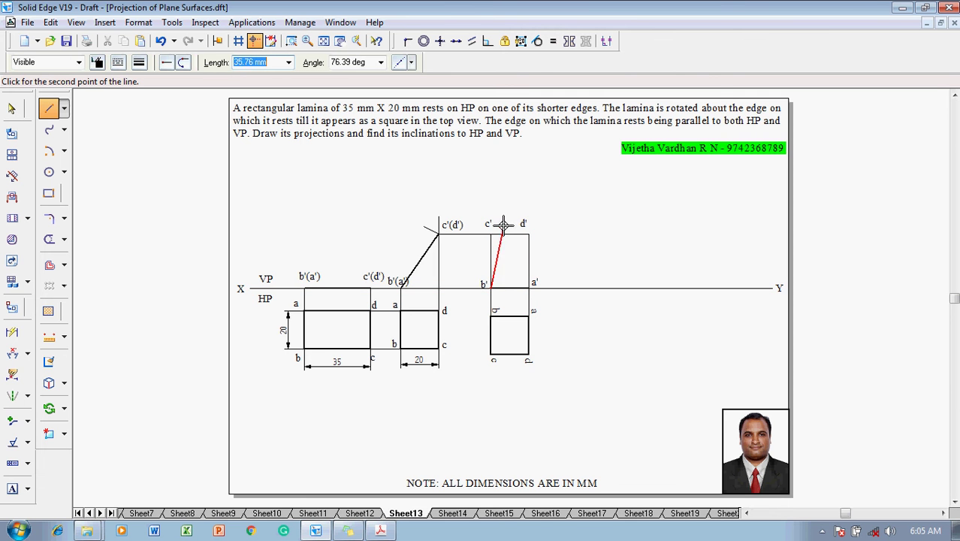
pyautogui.click(491, 235)
pyautogui.click(527, 234)
pyautogui.click(528, 288)
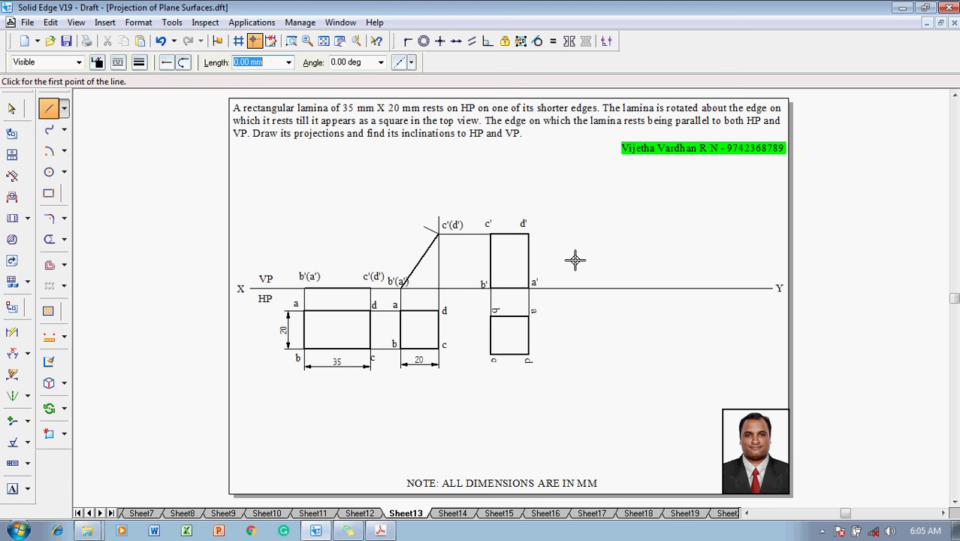
pyautogui.press('Escape')
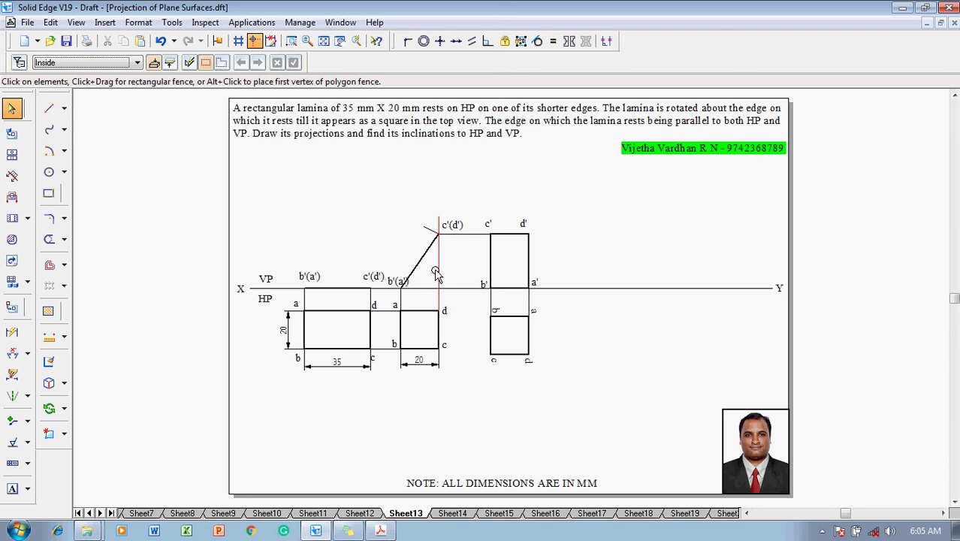
# - Draw a 0.13 mm vertical line crossing XY to the right of the third view
pyautogui.click(49, 108)
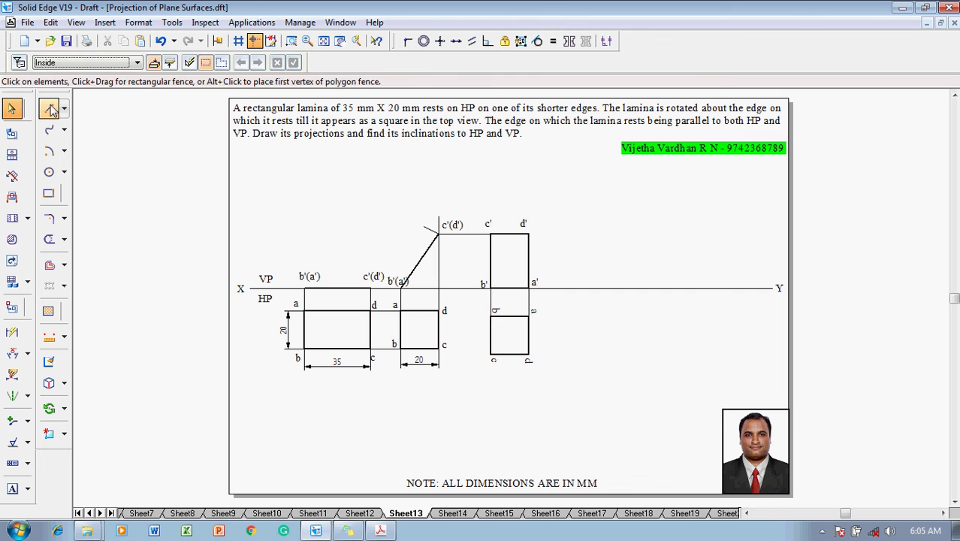
pyautogui.click(139, 62)
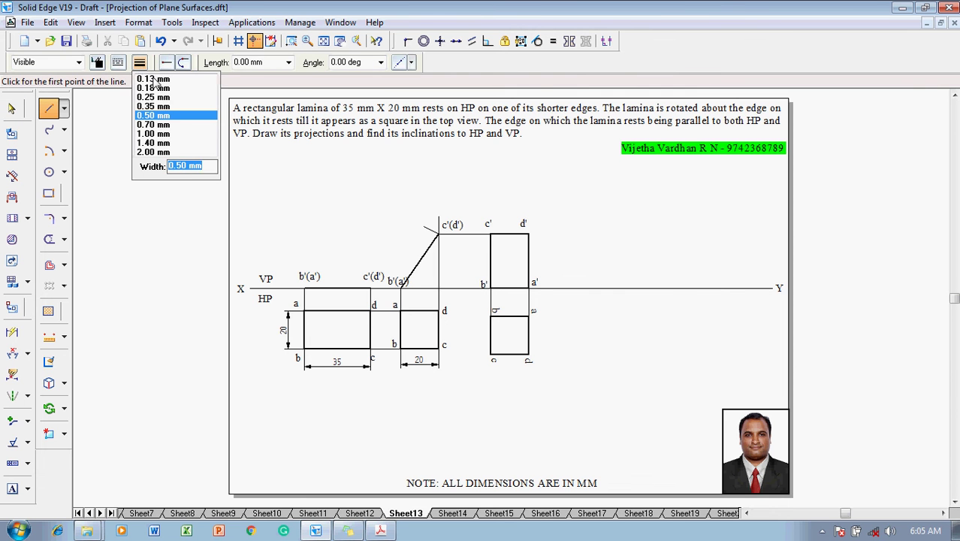
pyautogui.click(156, 82)
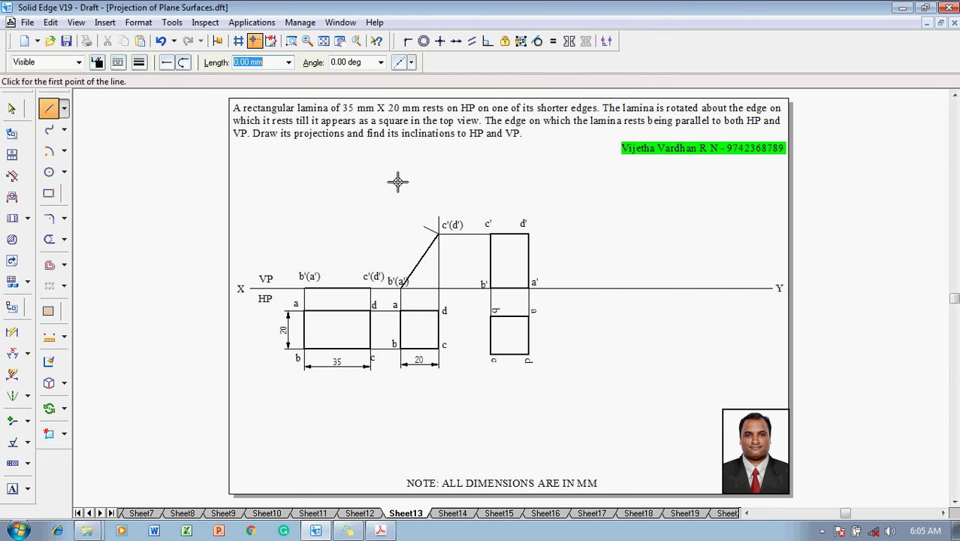
pyautogui.click(553, 170)
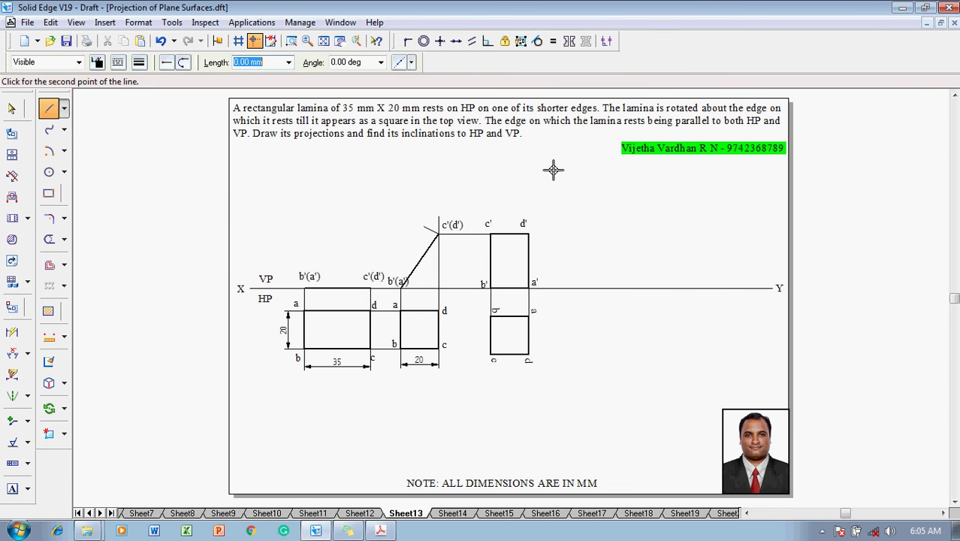
pyautogui.click(553, 434)
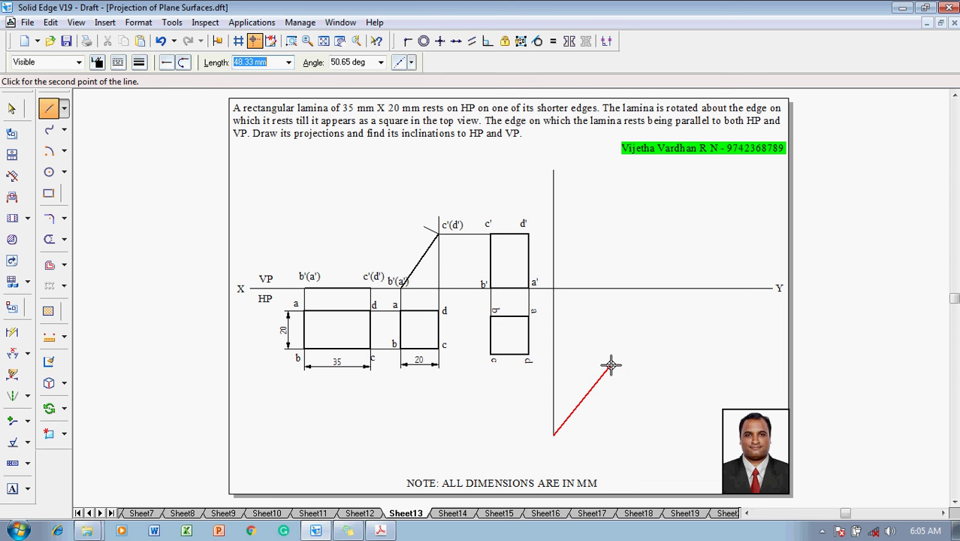
pyautogui.press('Escape')
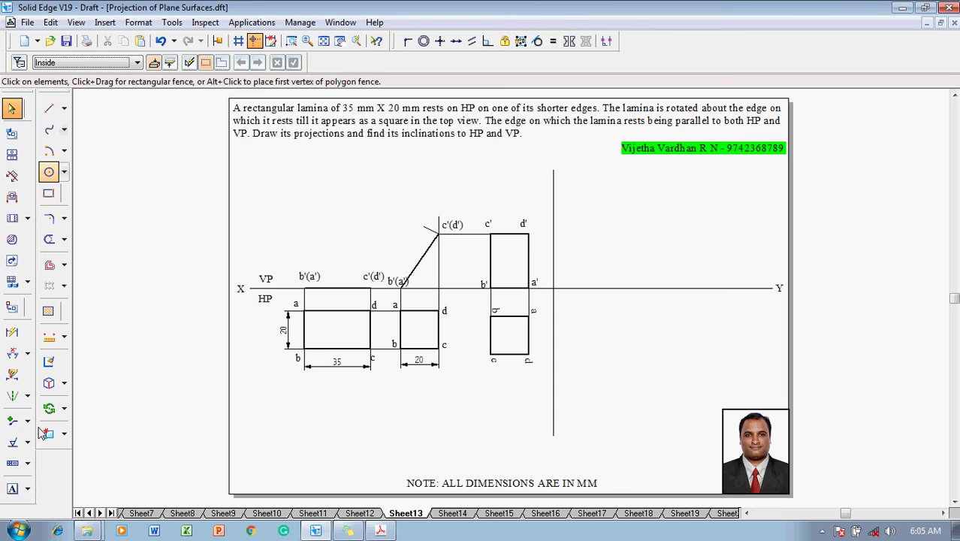
pyautogui.click(12, 490)
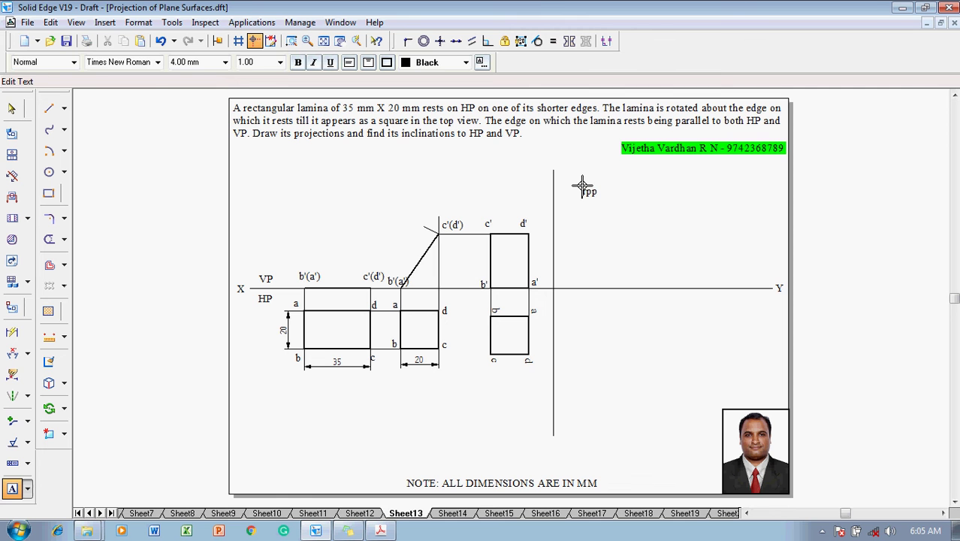
# - Delete the stray 'pp' text beside the vertical line
pyautogui.press('Escape')
pyautogui.click(592, 194)
pyautogui.press('Delete')
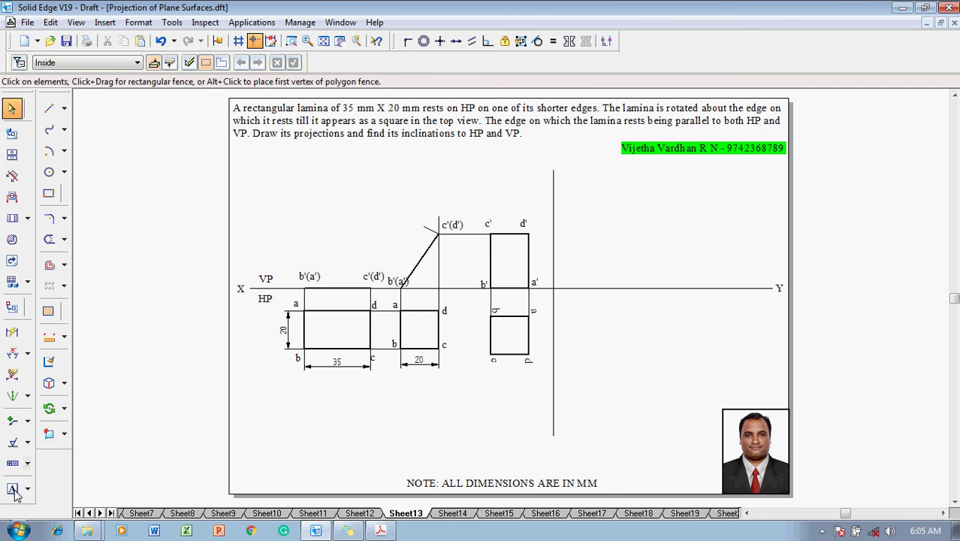
# - Add the labels RPP and LSV to the right of the vertical line
pyautogui.click(12, 489)
pyautogui.click(568, 179)
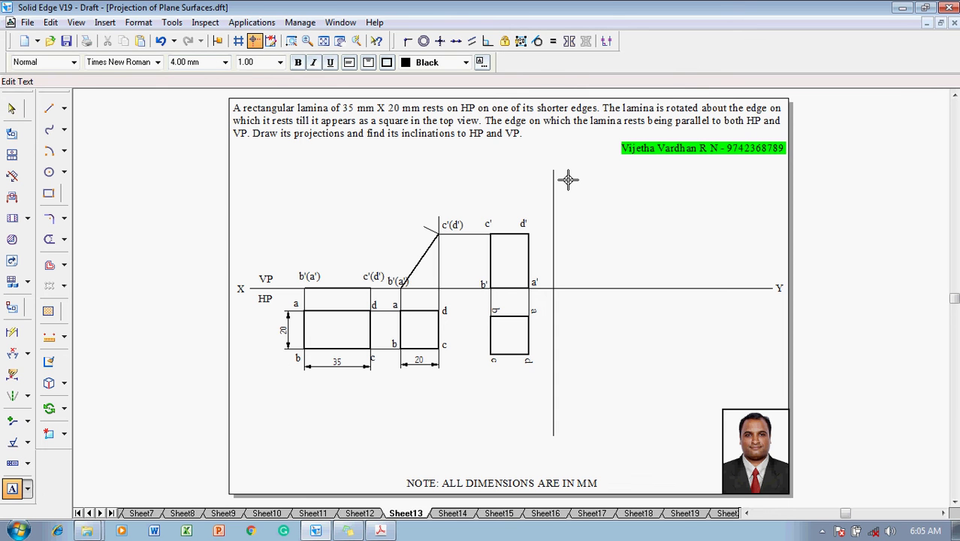
pyautogui.write('RPP')
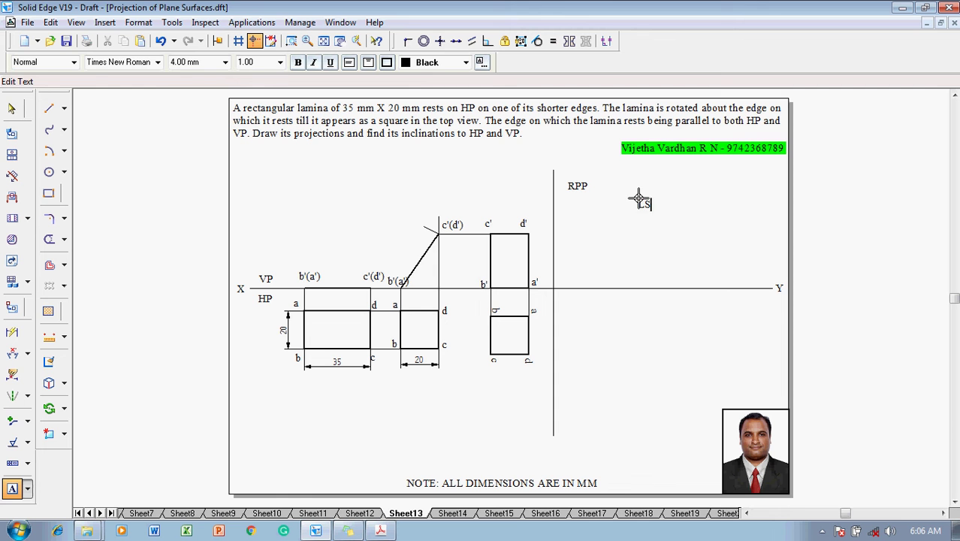
pyautogui.press('Escape')
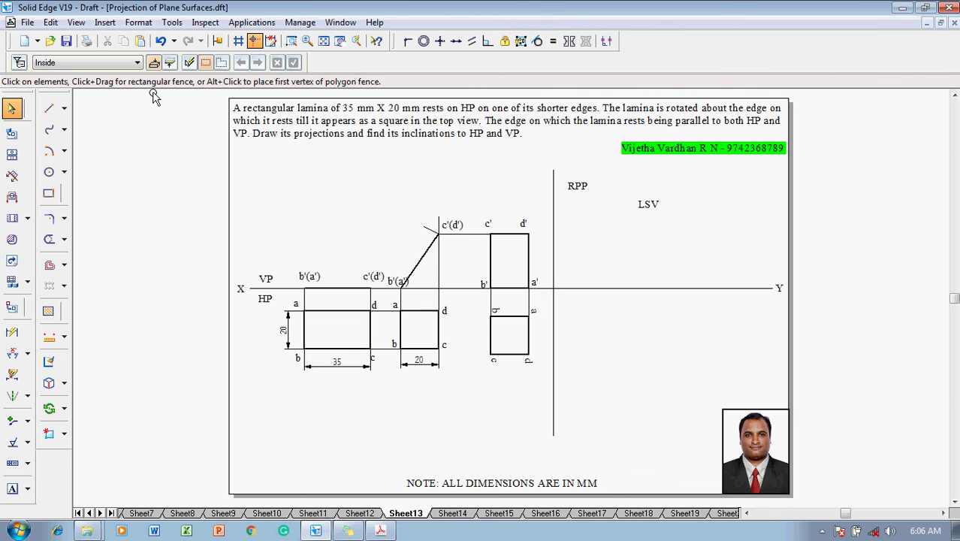
pyautogui.click(49, 108)
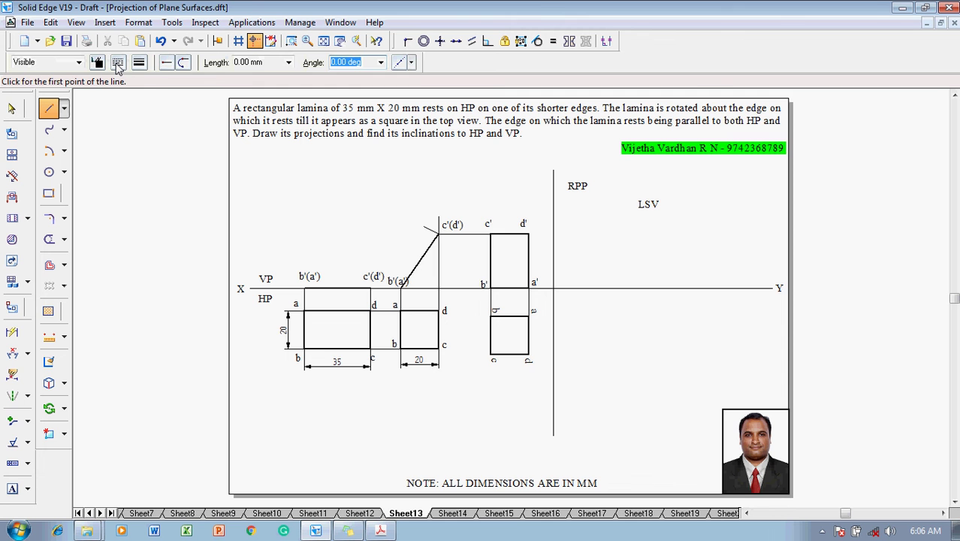
# - Draw a thin line sloping down-right from where the vertical line meets XY
pyautogui.click(118, 63)
pyautogui.click(158, 94)
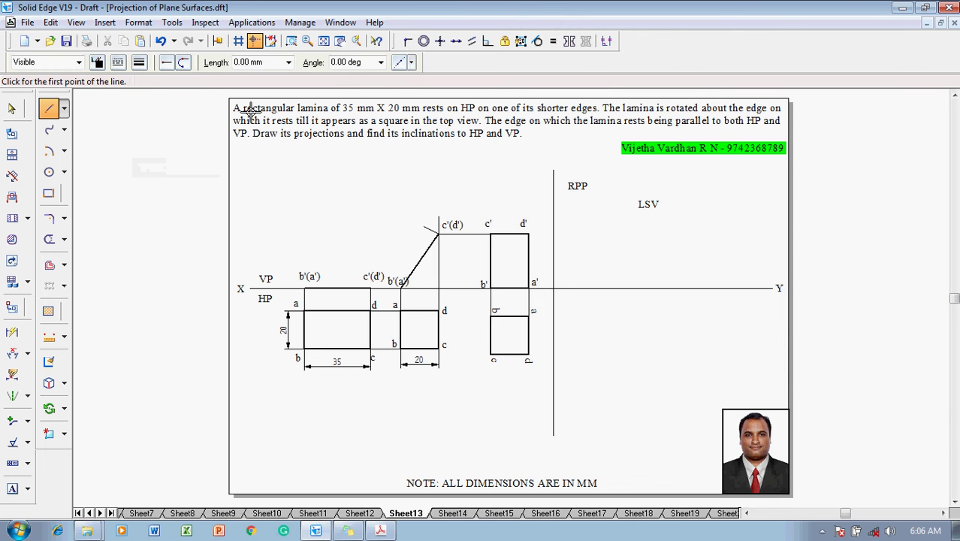
pyautogui.click(554, 288)
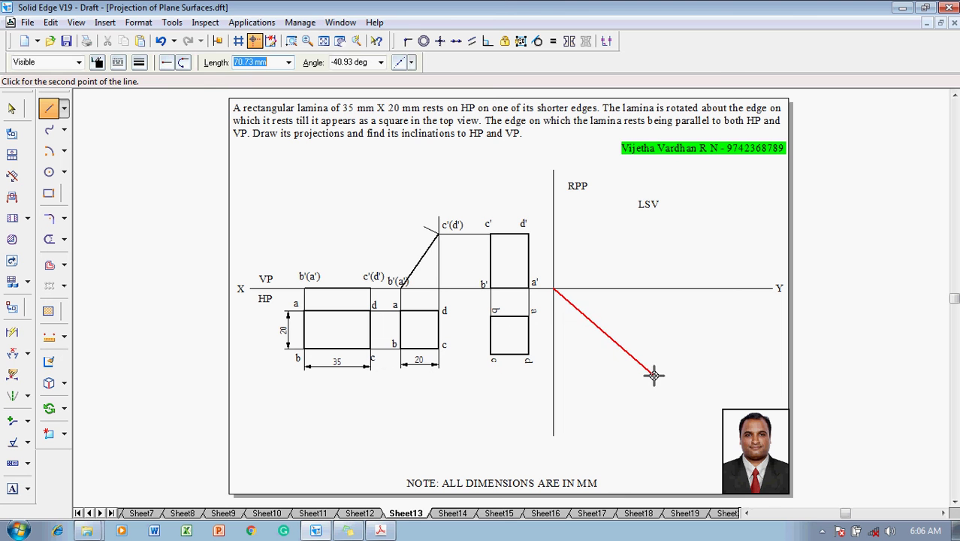
pyautogui.click(653, 374)
pyautogui.press('Escape')
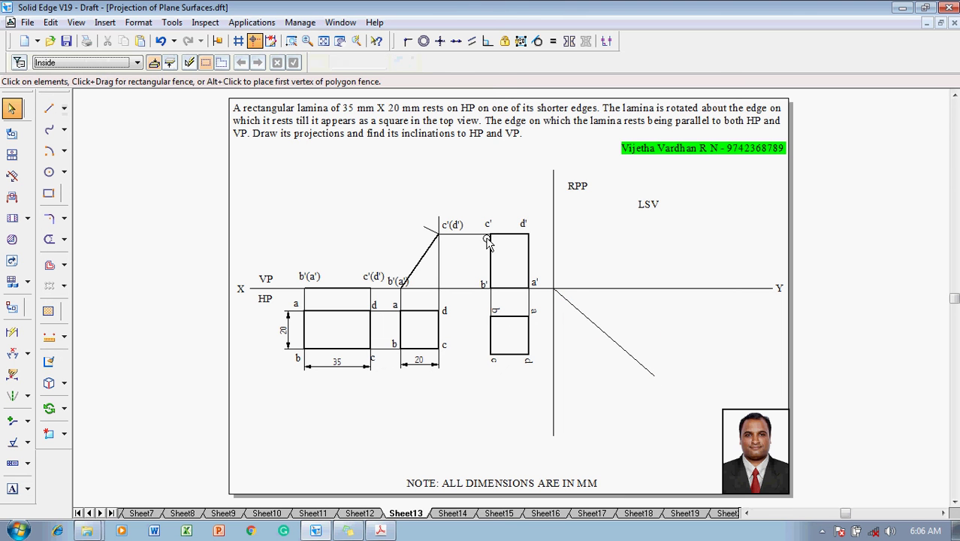
# - Dimension the sloping line at 45° from the XY line
pyautogui.click(12, 354)
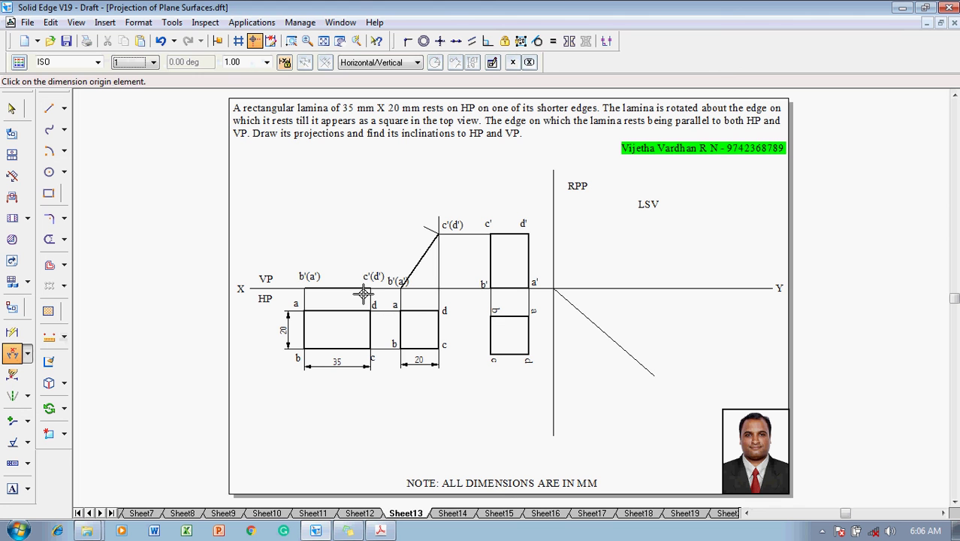
pyautogui.click(606, 333)
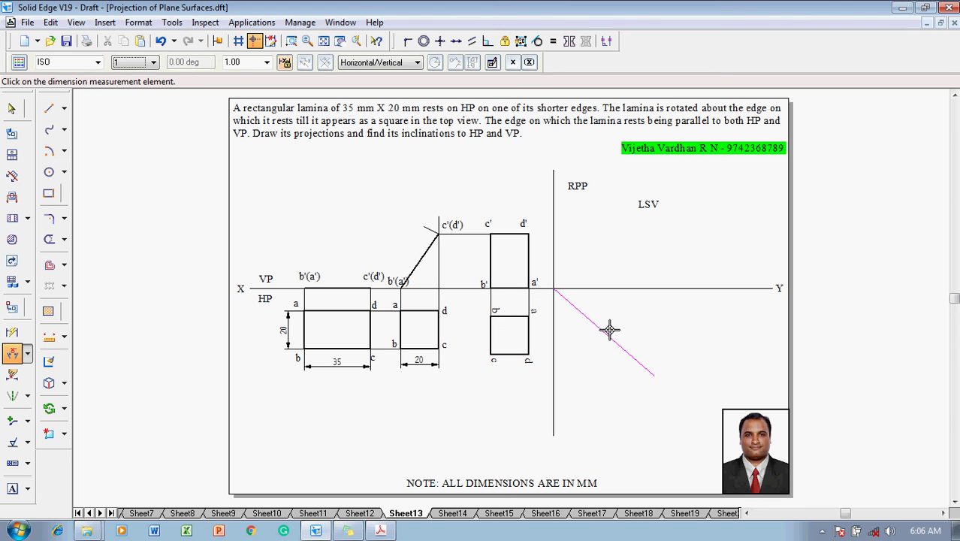
pyautogui.click(636, 288)
pyautogui.click(663, 343)
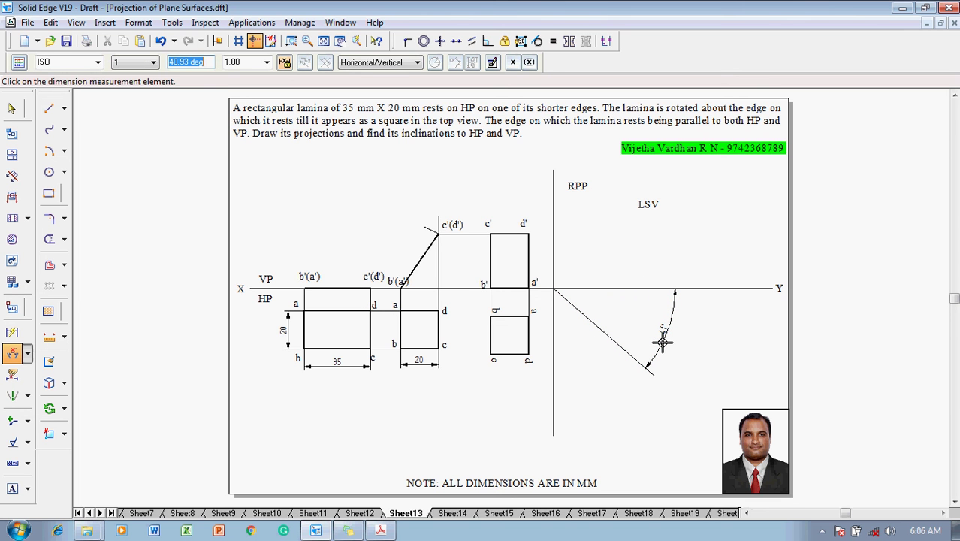
pyautogui.write('45')
pyautogui.press('Return')
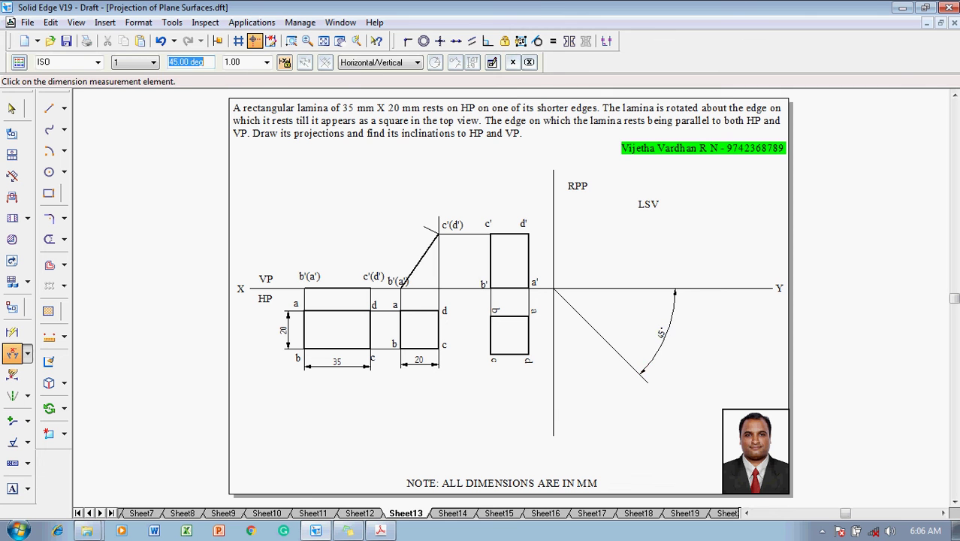
pyautogui.press('Escape')
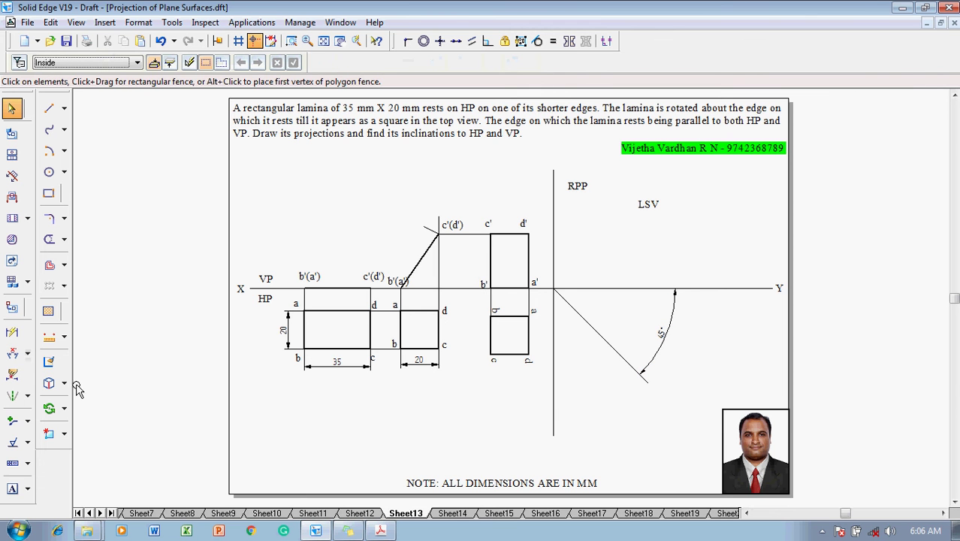
# - Label the vertical line's lower end X1
pyautogui.click(12, 488)
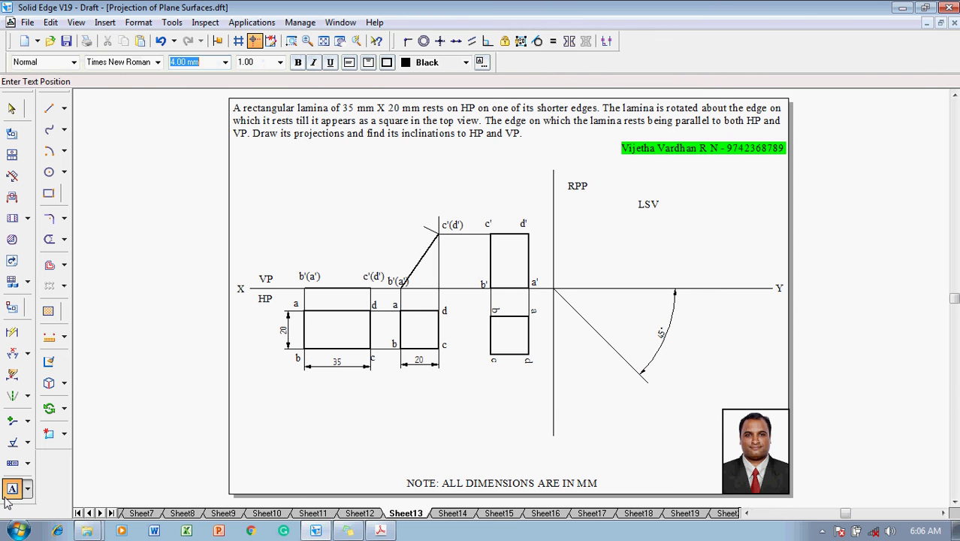
pyautogui.click(545, 438)
pyautogui.write('X1')
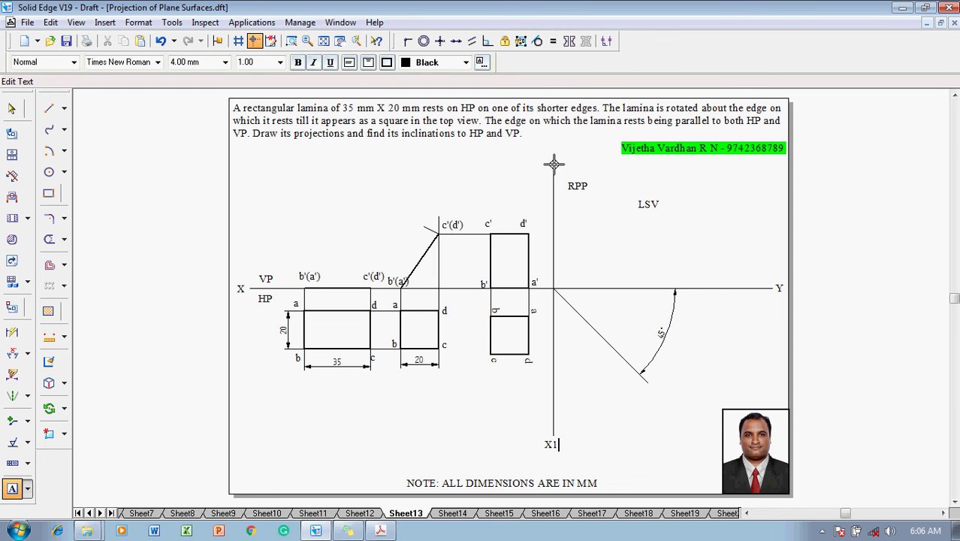